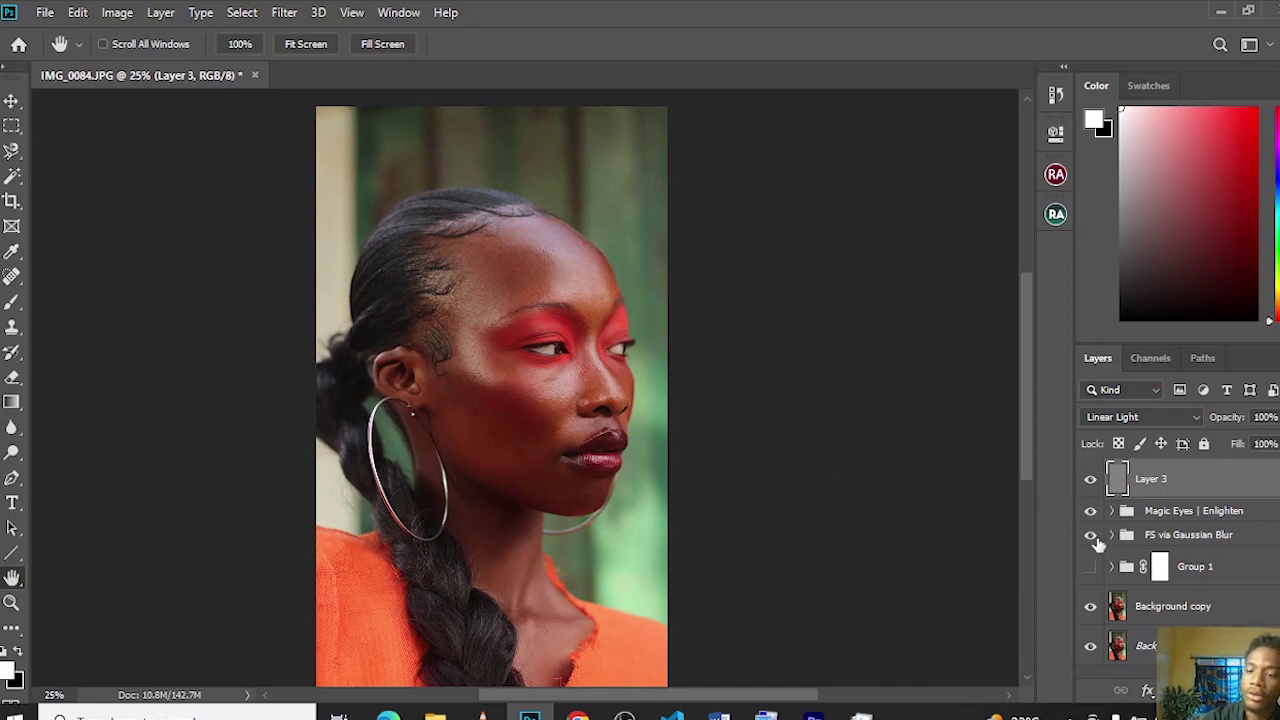
Step: Check the retouching groups by toggling their visibility, then group all layers from Layer 3 down to Background copy
{"action": "left_click", "coordinate": [1090, 512]}
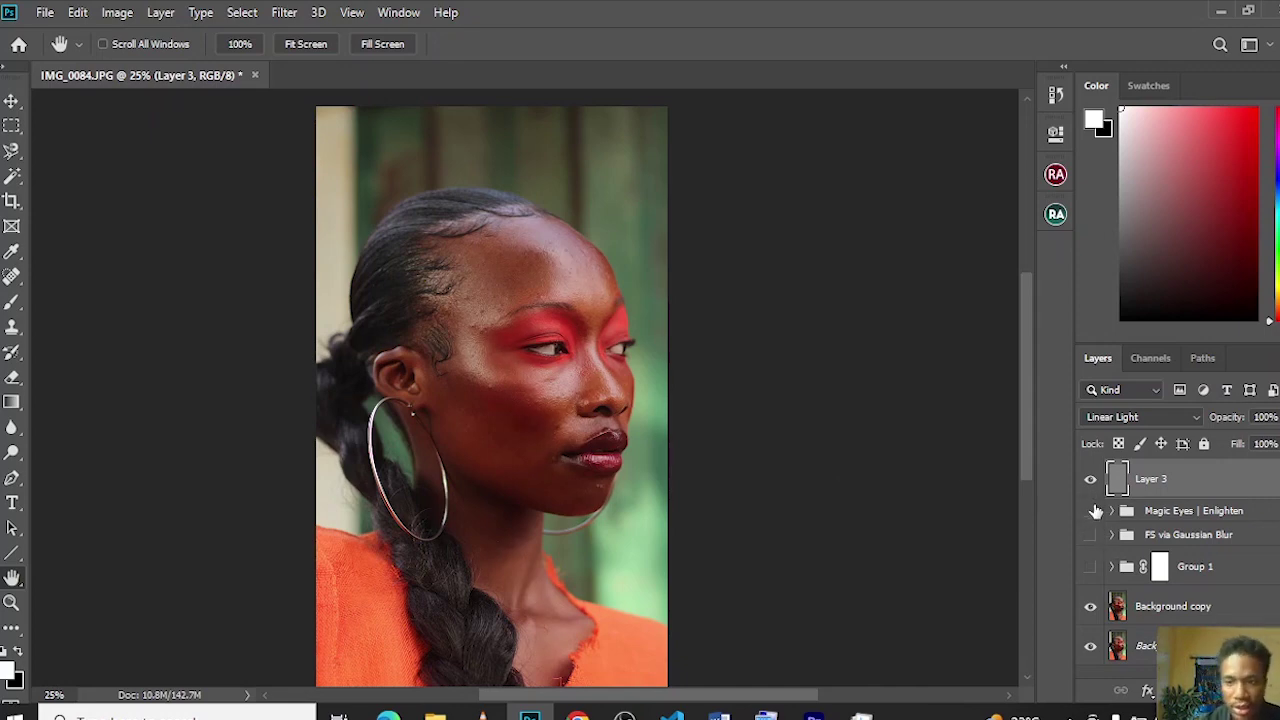
{"action": "left_click", "coordinate": [1090, 511]}
{"action": "left_click", "coordinate": [1090, 535]}
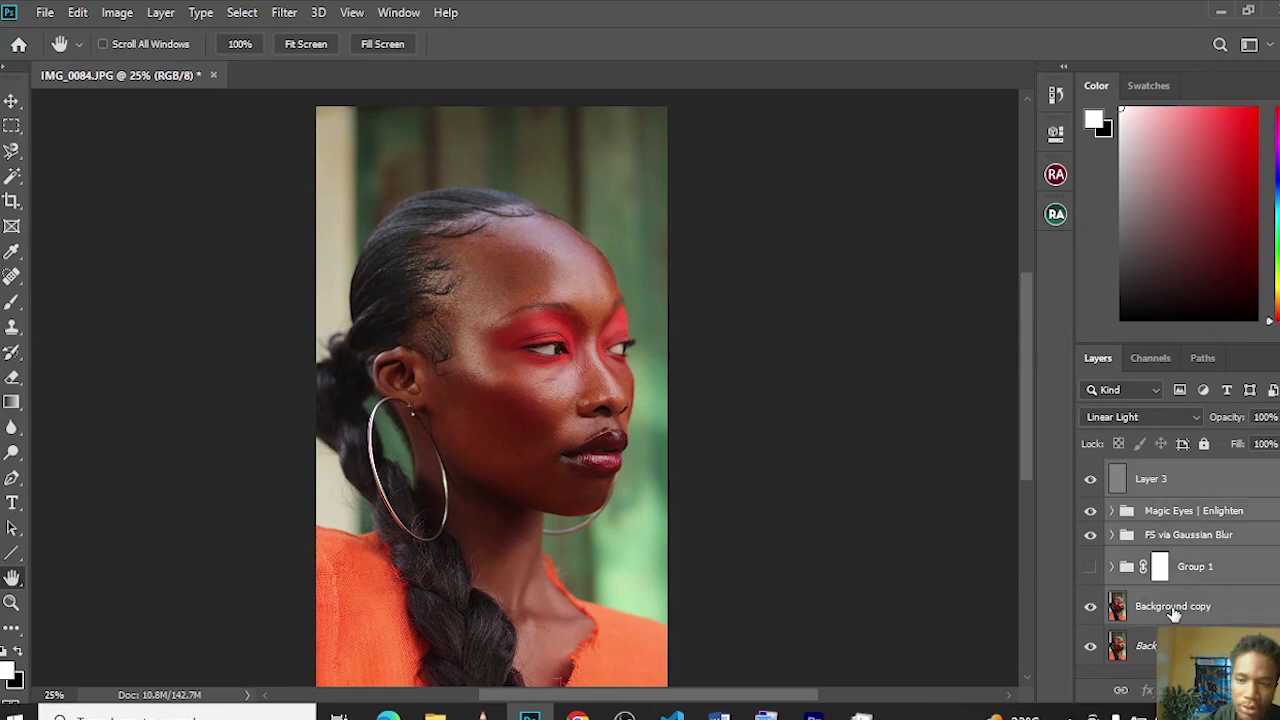
{"action": "key", "text": "ctrl+g"}
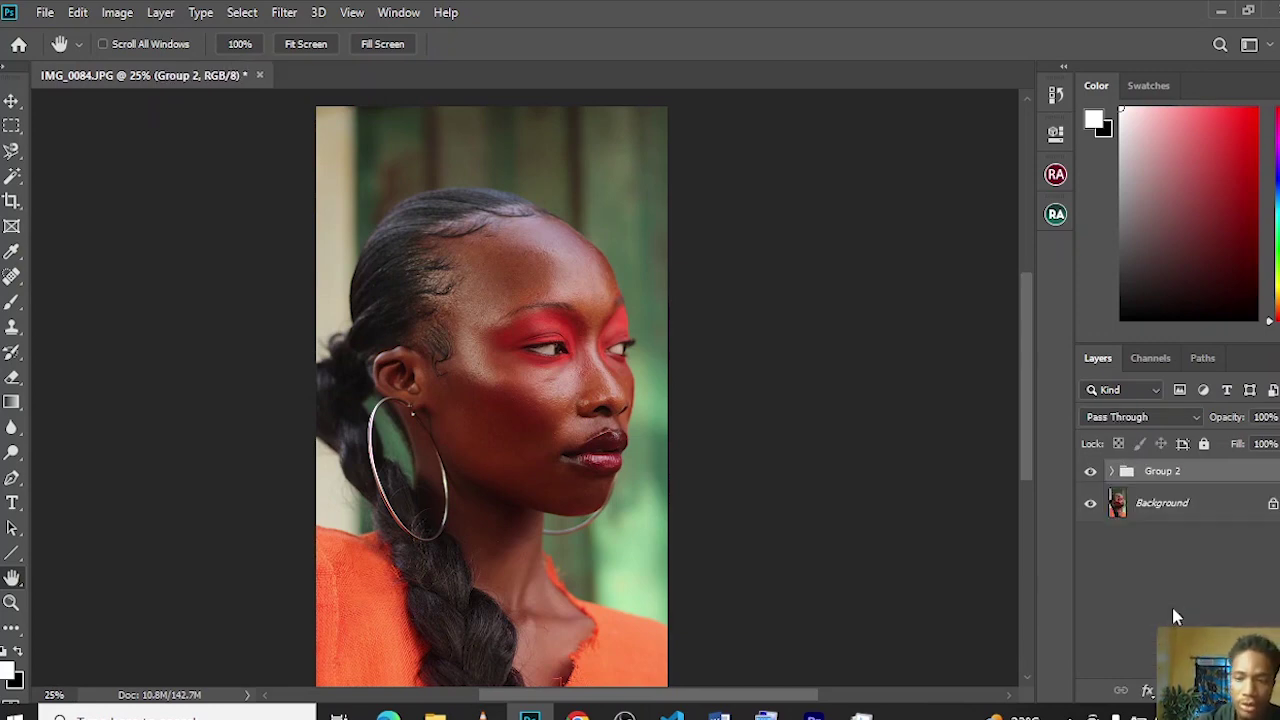
Step: Compare the face before and after retouching by hiding and showing Group 2 at close range
{"action": "left_click", "coordinate": [1091, 474]}
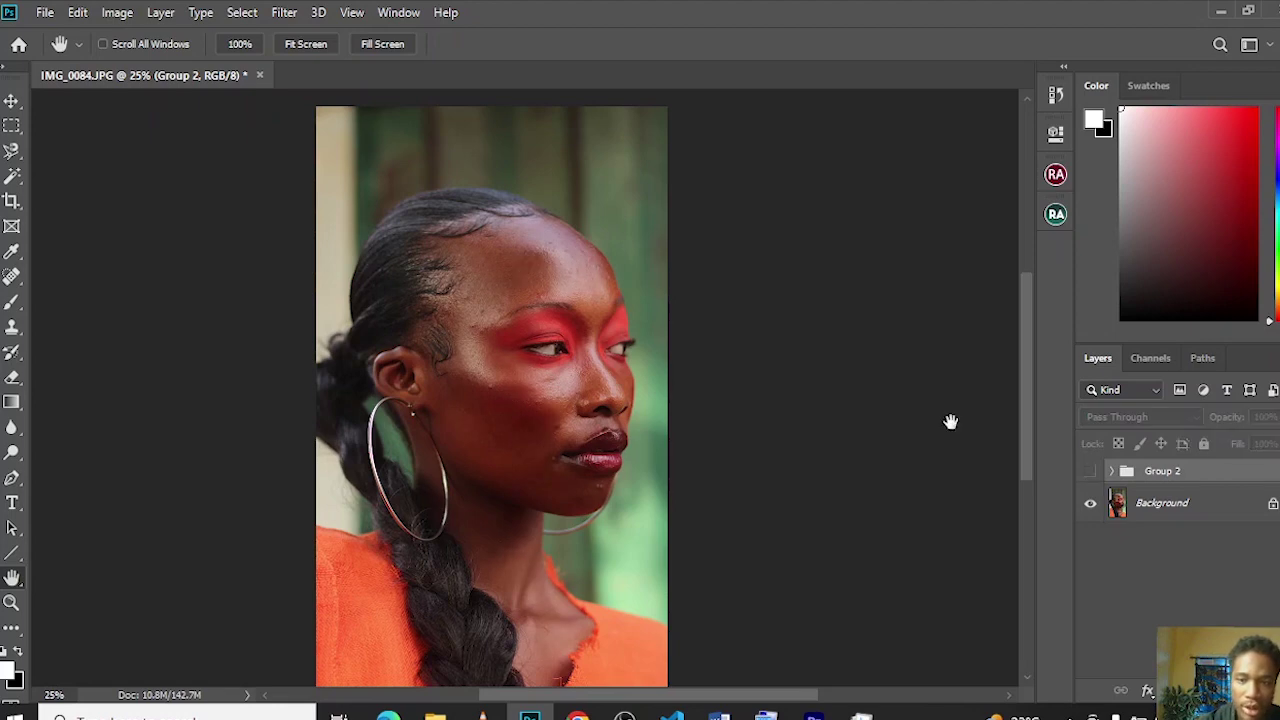
{"action": "left_click", "coordinate": [713, 375], "text": "ctrl"}
{"action": "left_click", "coordinate": [713, 375], "text": "ctrl"}
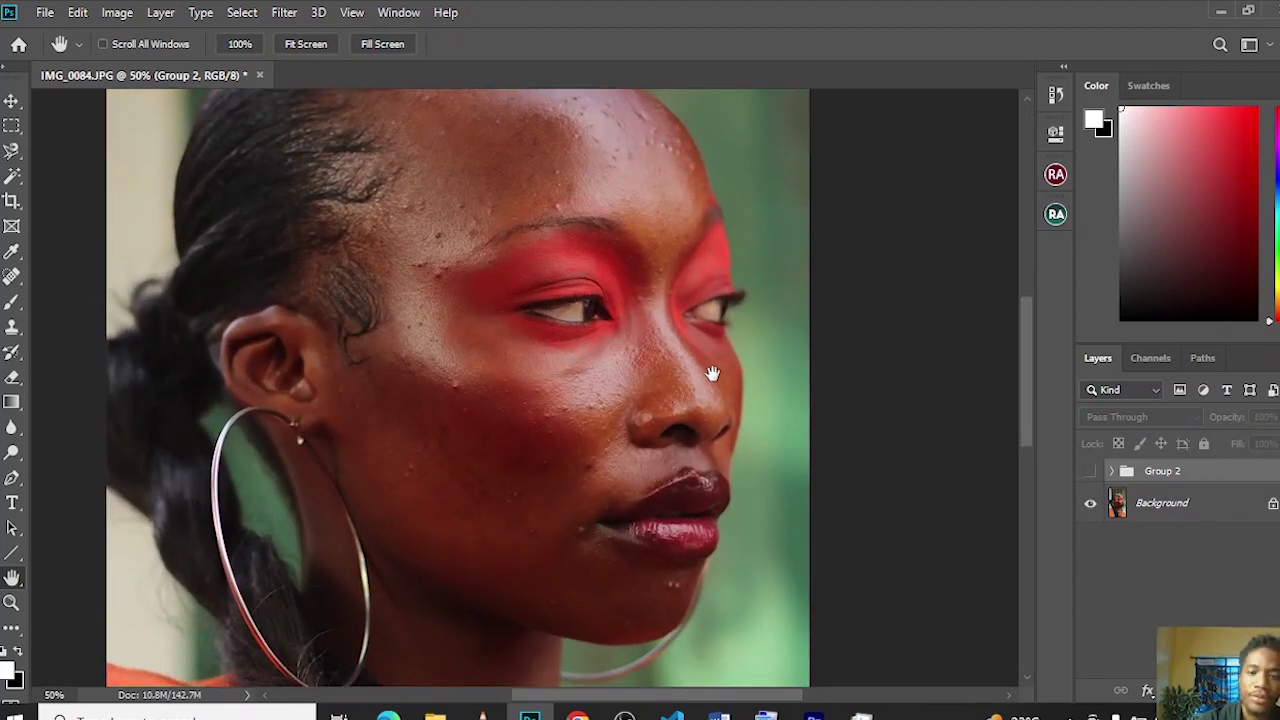
{"action": "left_click", "coordinate": [713, 375], "text": "ctrl"}
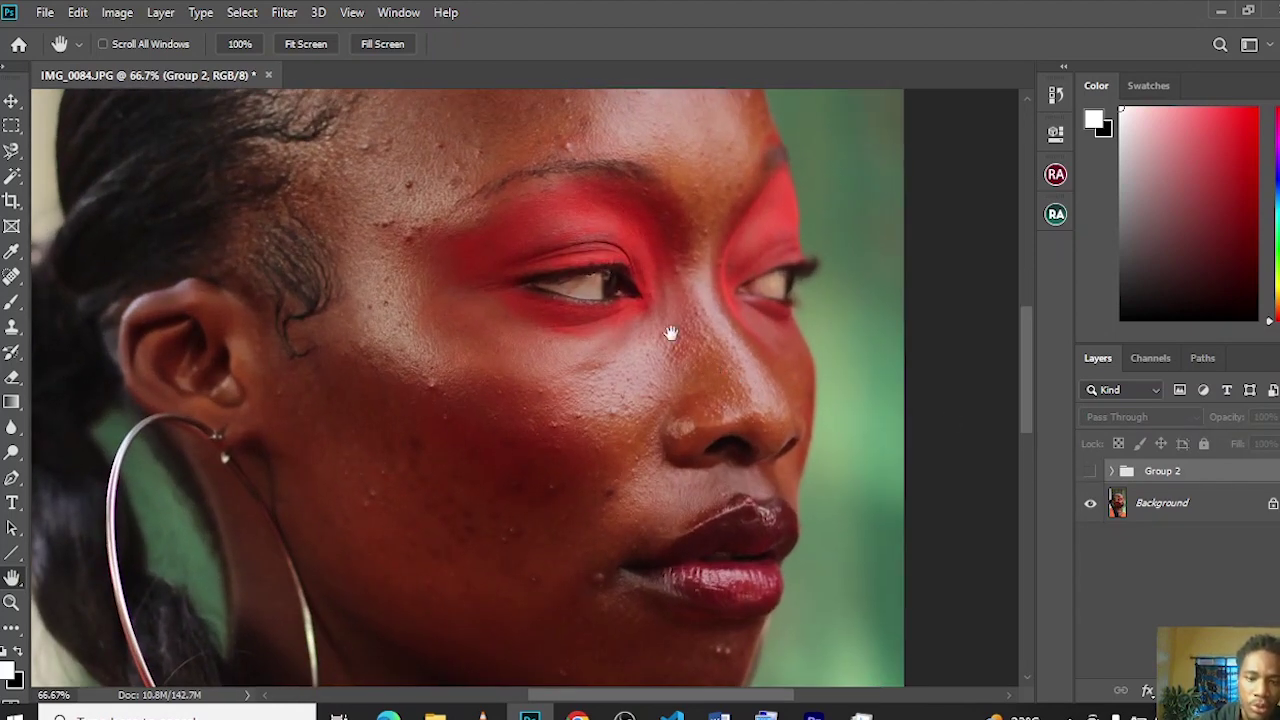
{"action": "left_click_drag", "start_coordinate": [670, 333], "coordinate": [640, 371]}
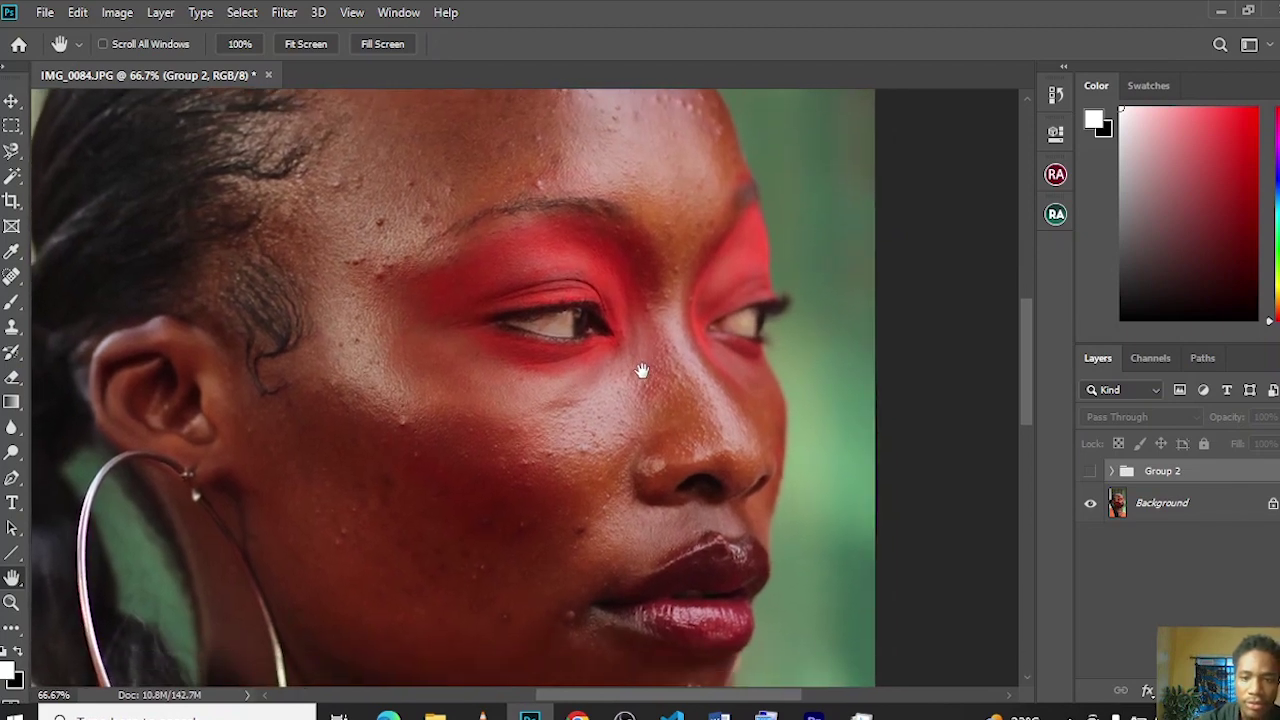
{"action": "left_click", "coordinate": [1090, 471]}
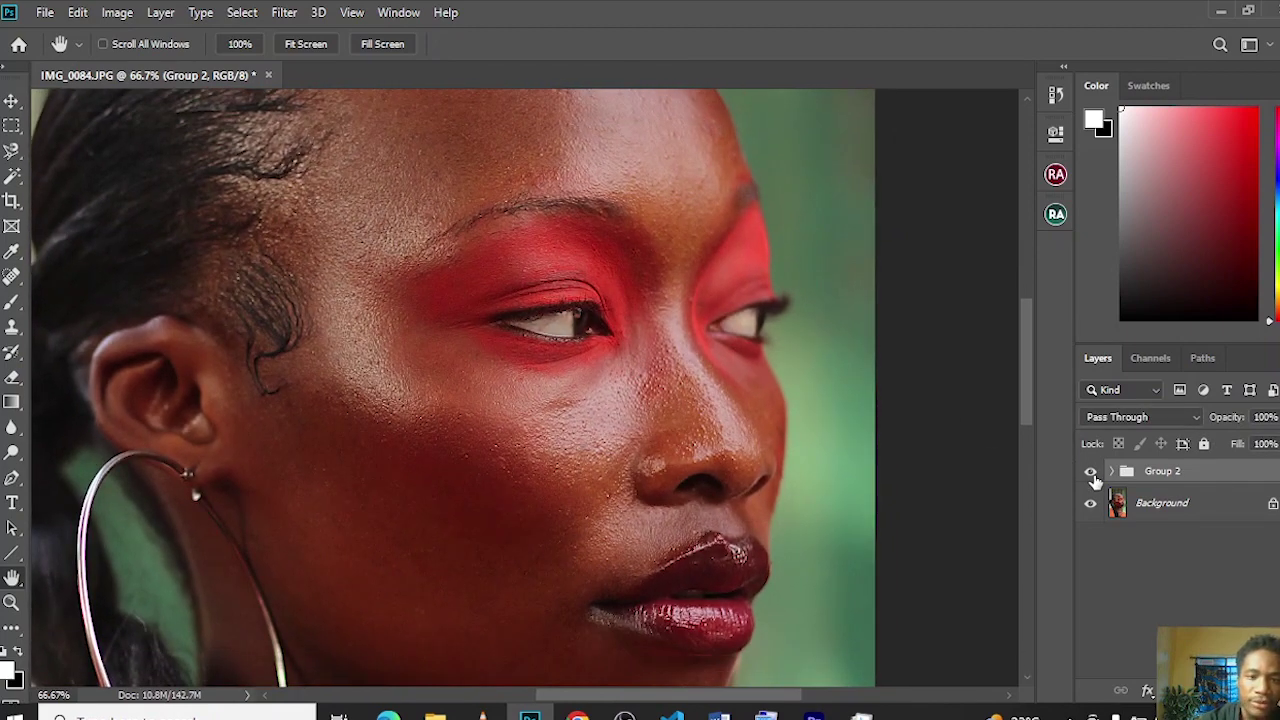
{"action": "left_click", "coordinate": [1093, 477]}
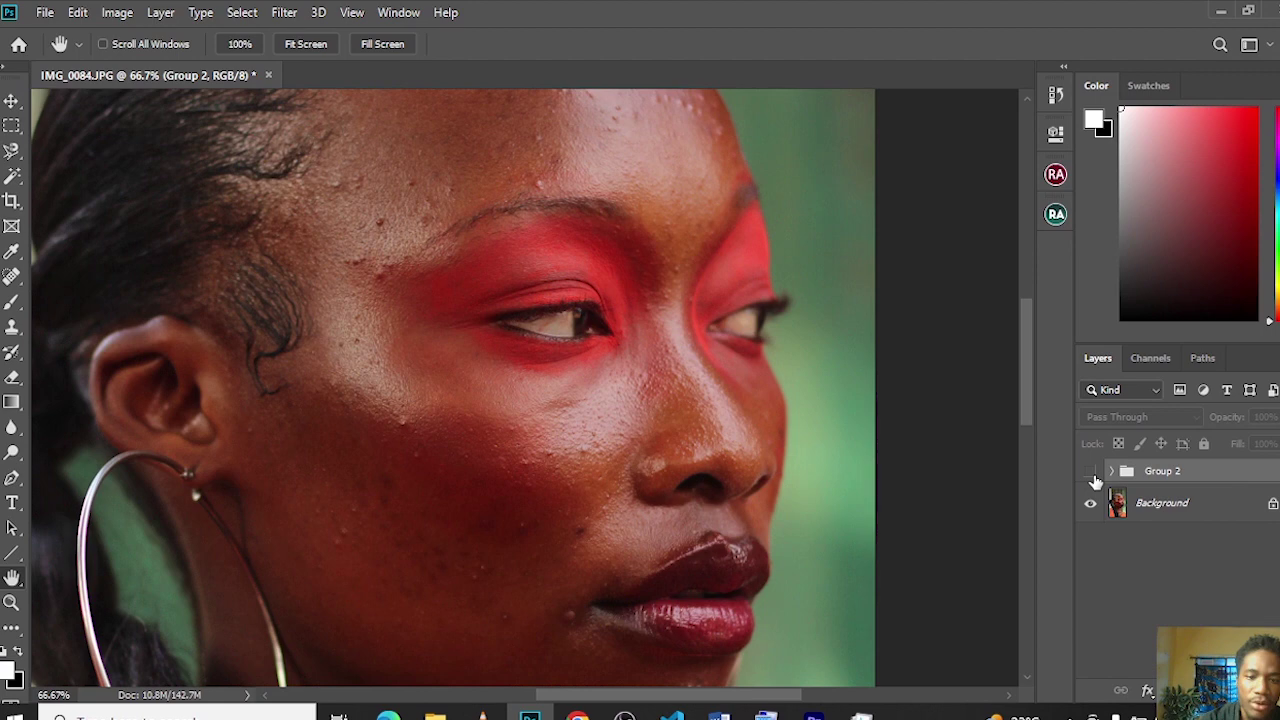
{"action": "left_click", "coordinate": [1091, 472]}
{"action": "key", "text": "ctrl+minus"}
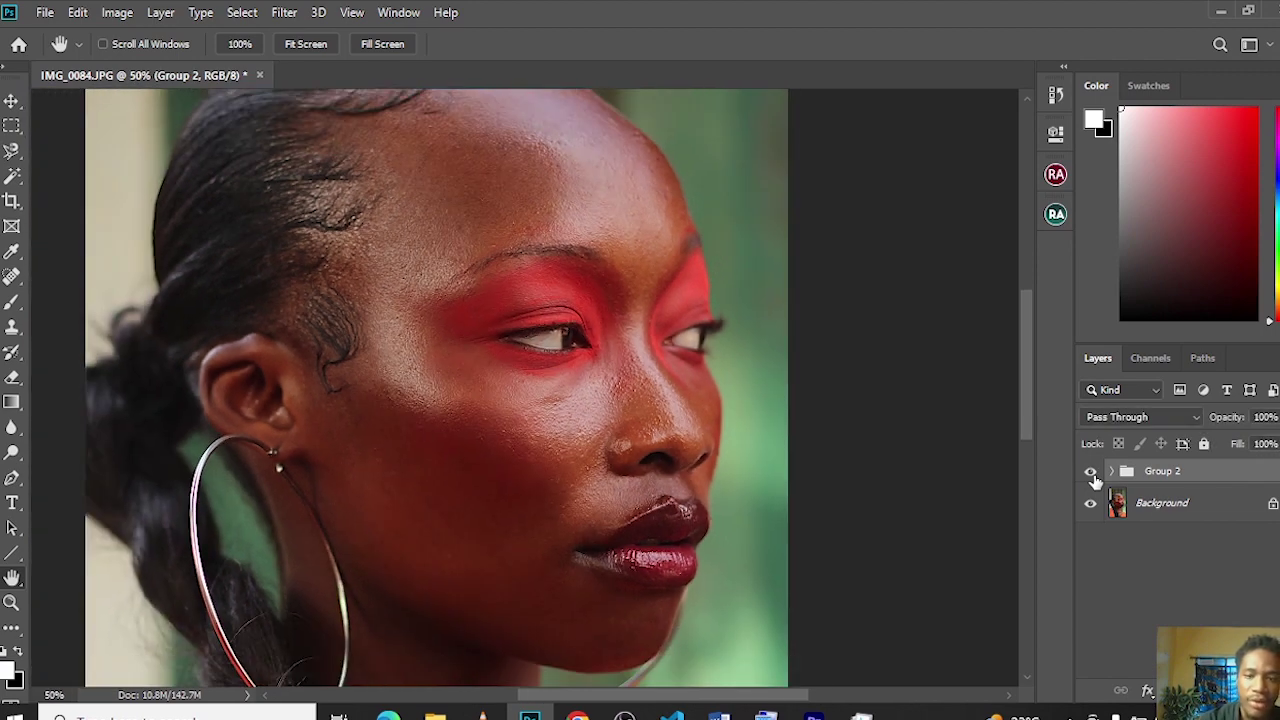
{"action": "left_click", "coordinate": [1093, 474]}
{"action": "left_click", "coordinate": [1092, 474]}
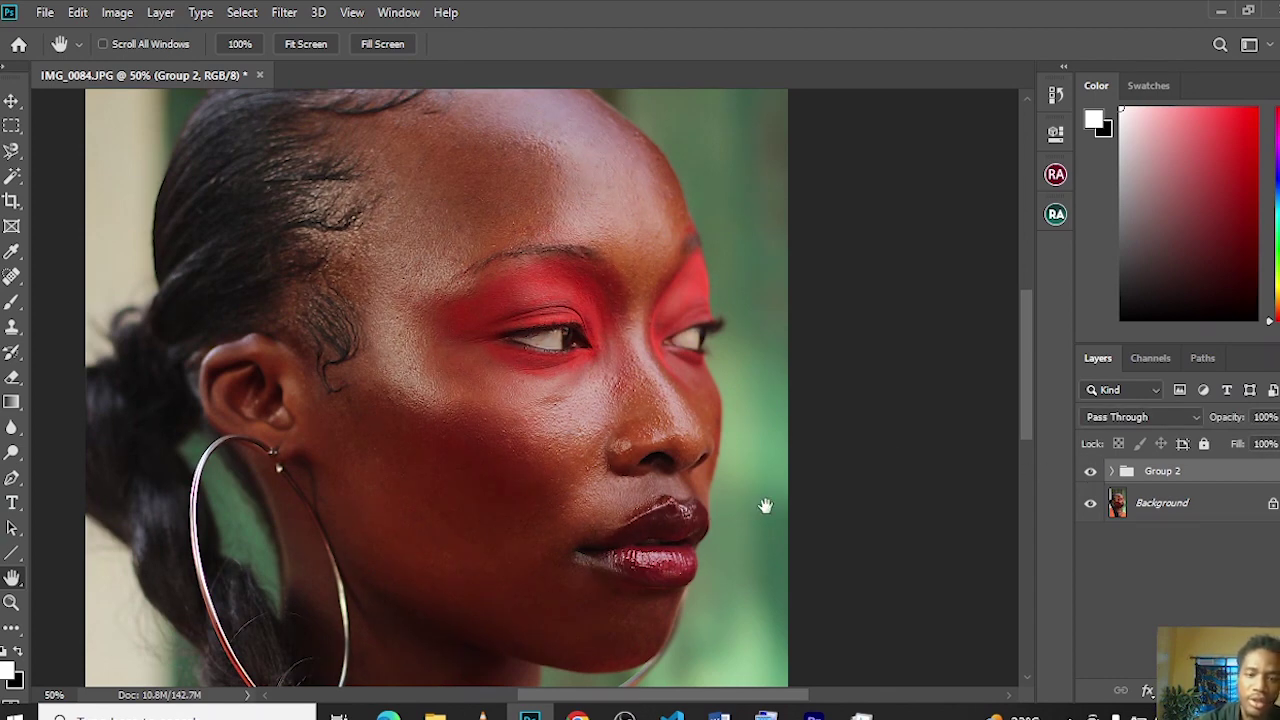
{"action": "left_click", "coordinate": [1093, 475]}
{"action": "left_click", "coordinate": [1092, 474]}
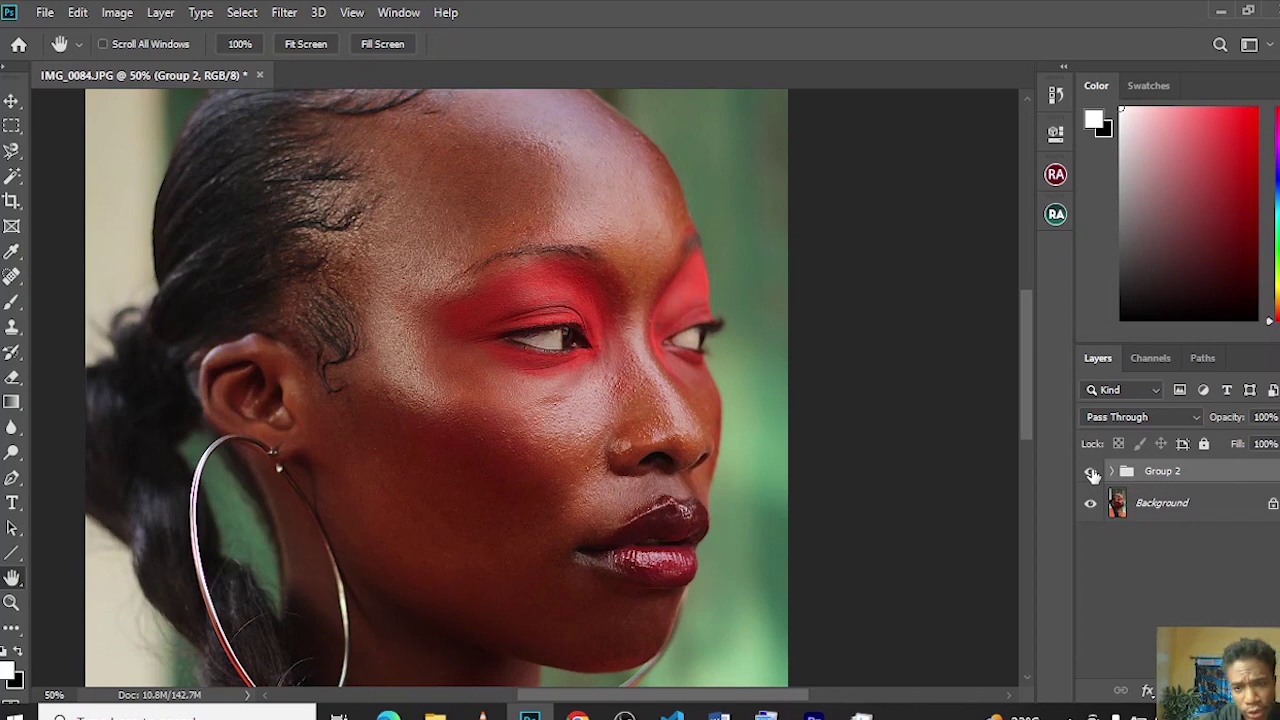
Step: Crop the portrait to a 4:5 (8:10) ratio, repositioning the photo to leave background space above the head
{"action": "left_click", "coordinate": [917, 446], "text": "alt"}
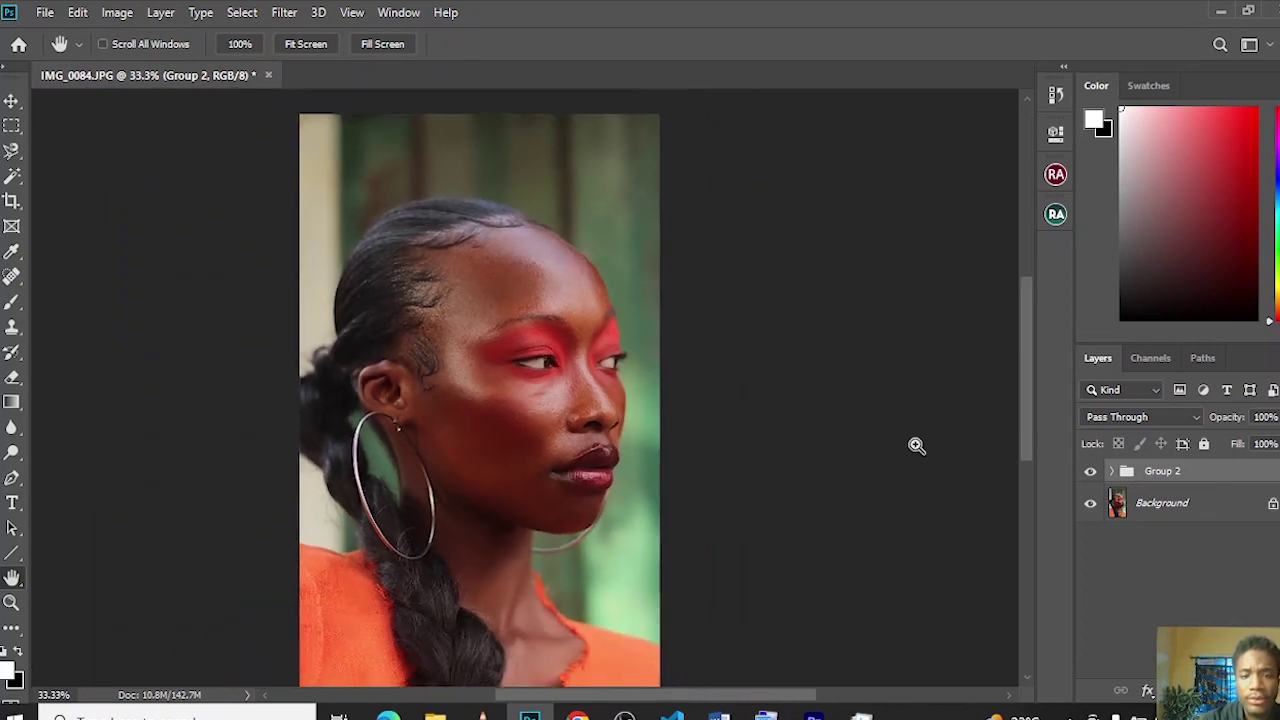
{"action": "left_click", "coordinate": [917, 446], "text": "alt"}
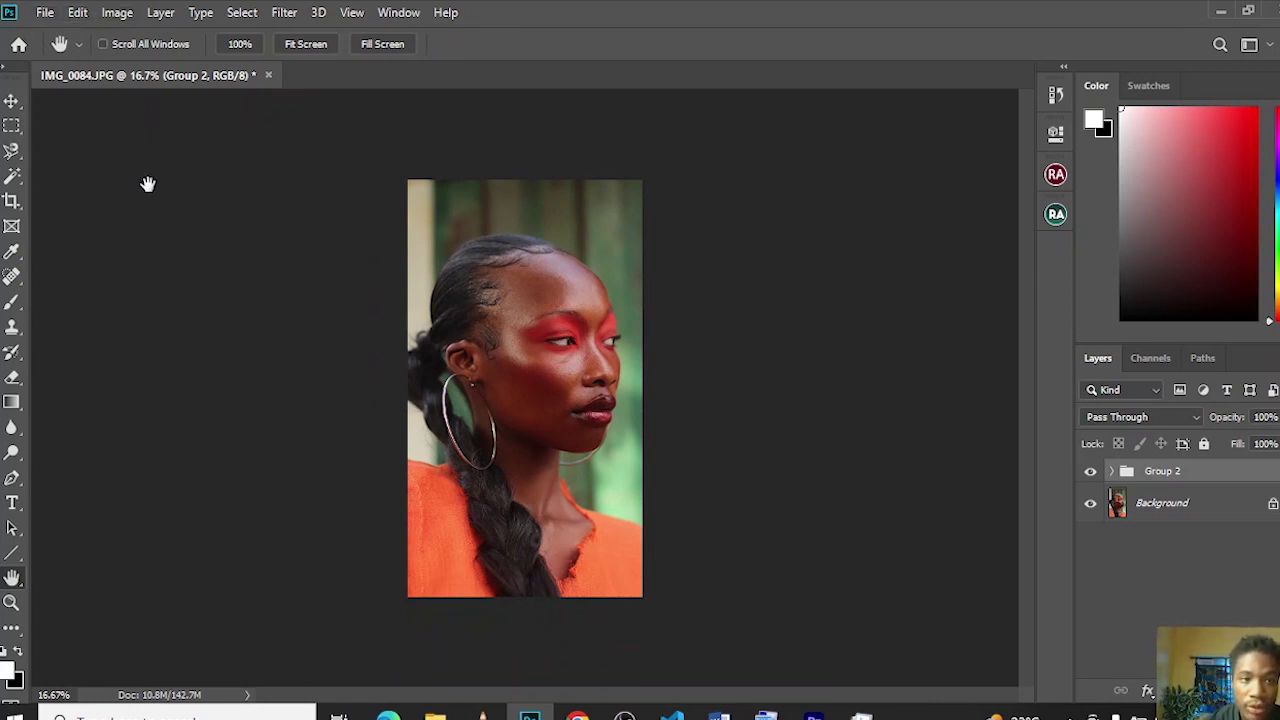
{"action": "left_click", "coordinate": [12, 201]}
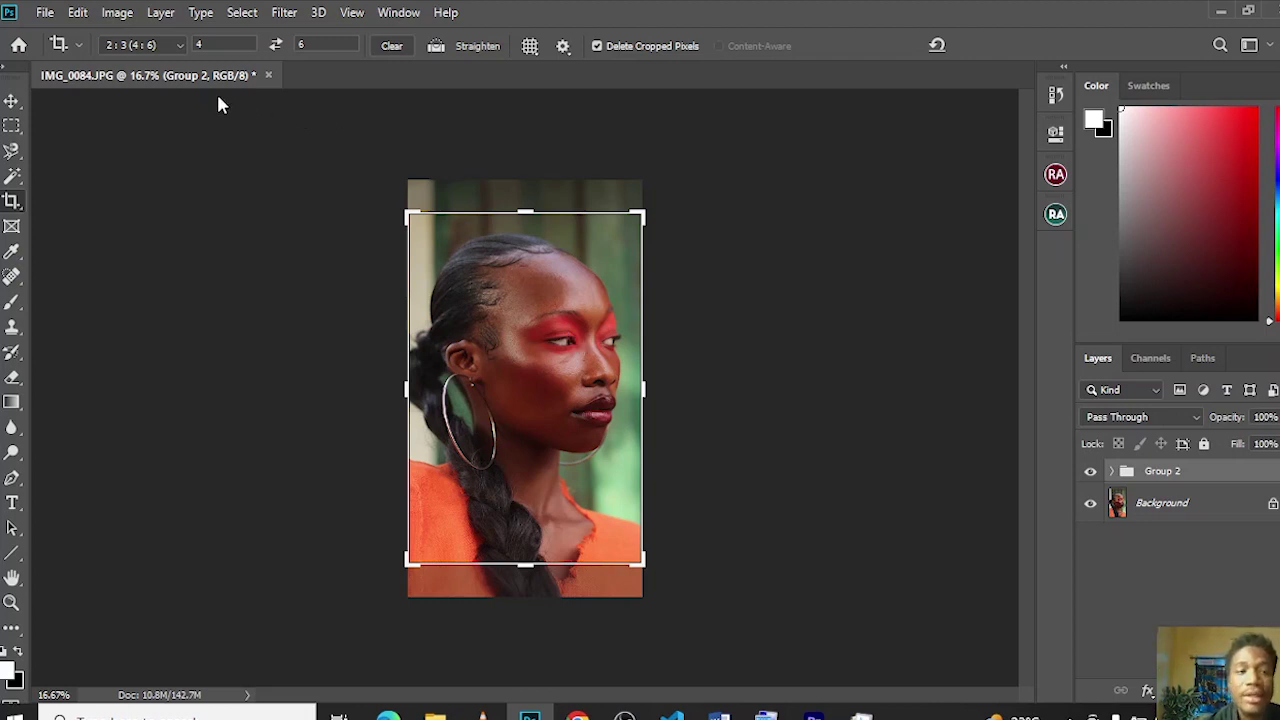
{"action": "left_click", "coordinate": [180, 46]}
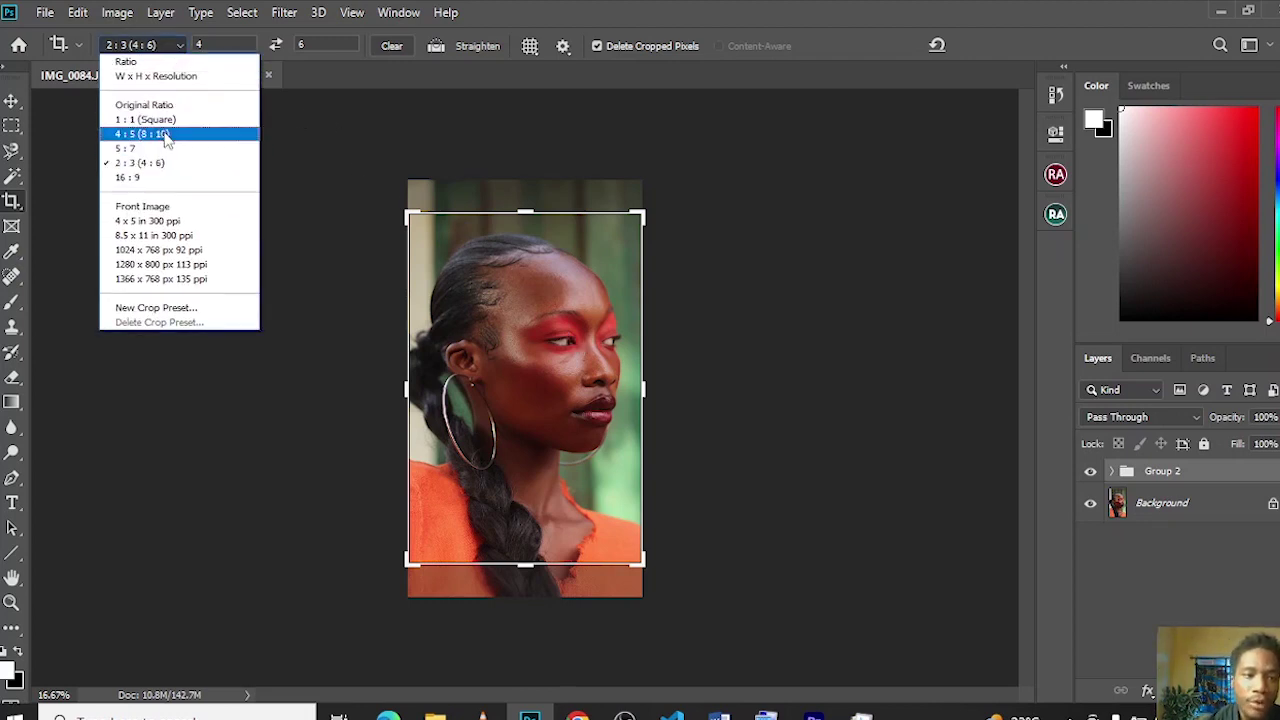
{"action": "left_click", "coordinate": [166, 140]}
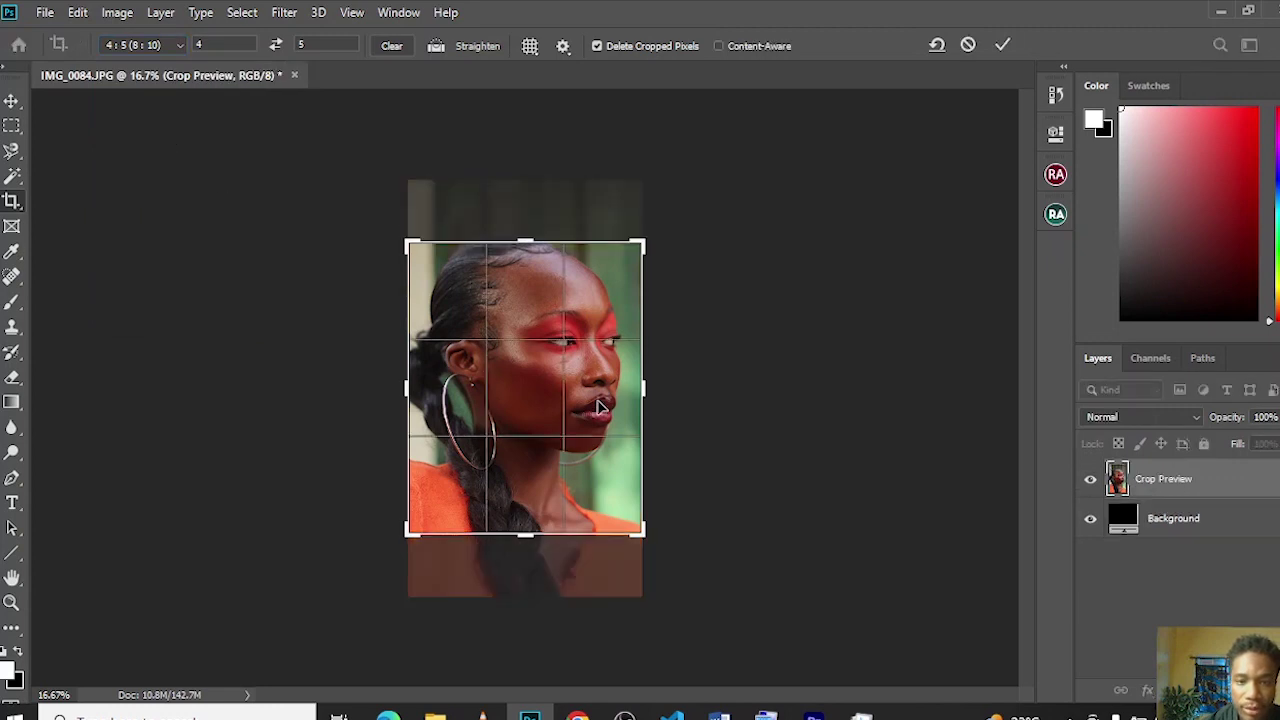
{"action": "left_click_drag", "start_coordinate": [595, 410], "coordinate": [595, 430]}
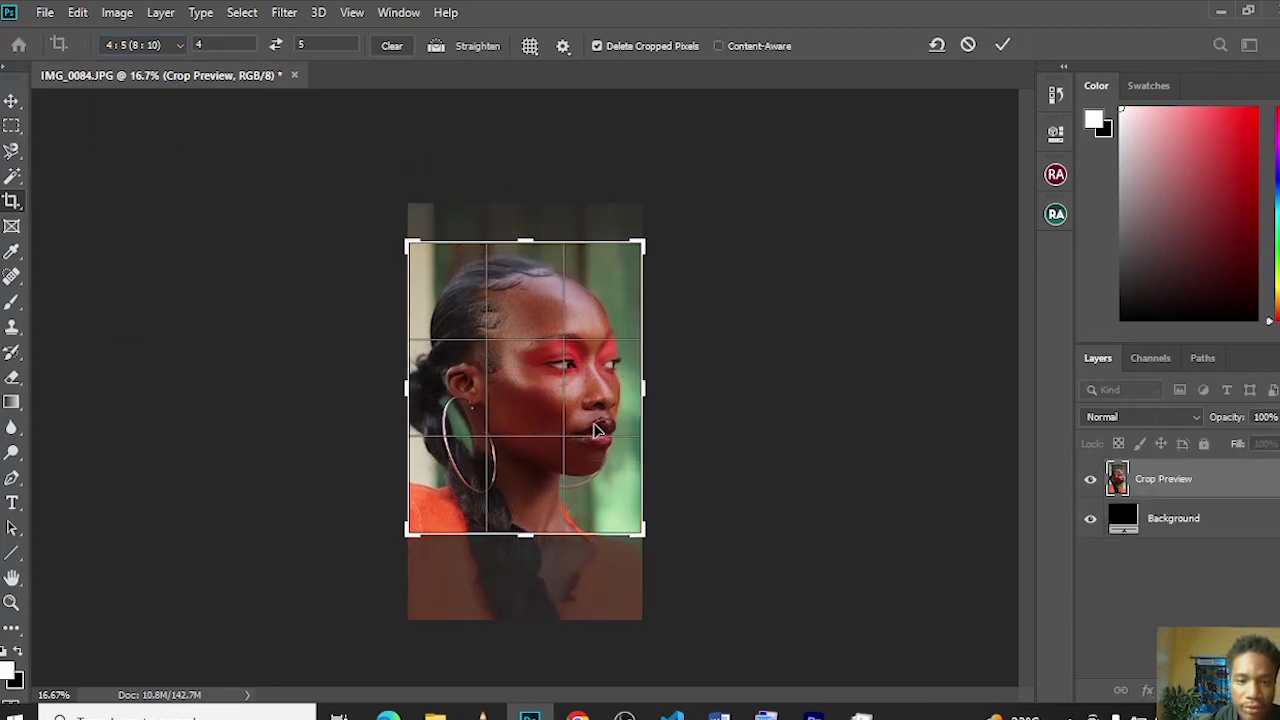
{"action": "key", "text": "Return"}
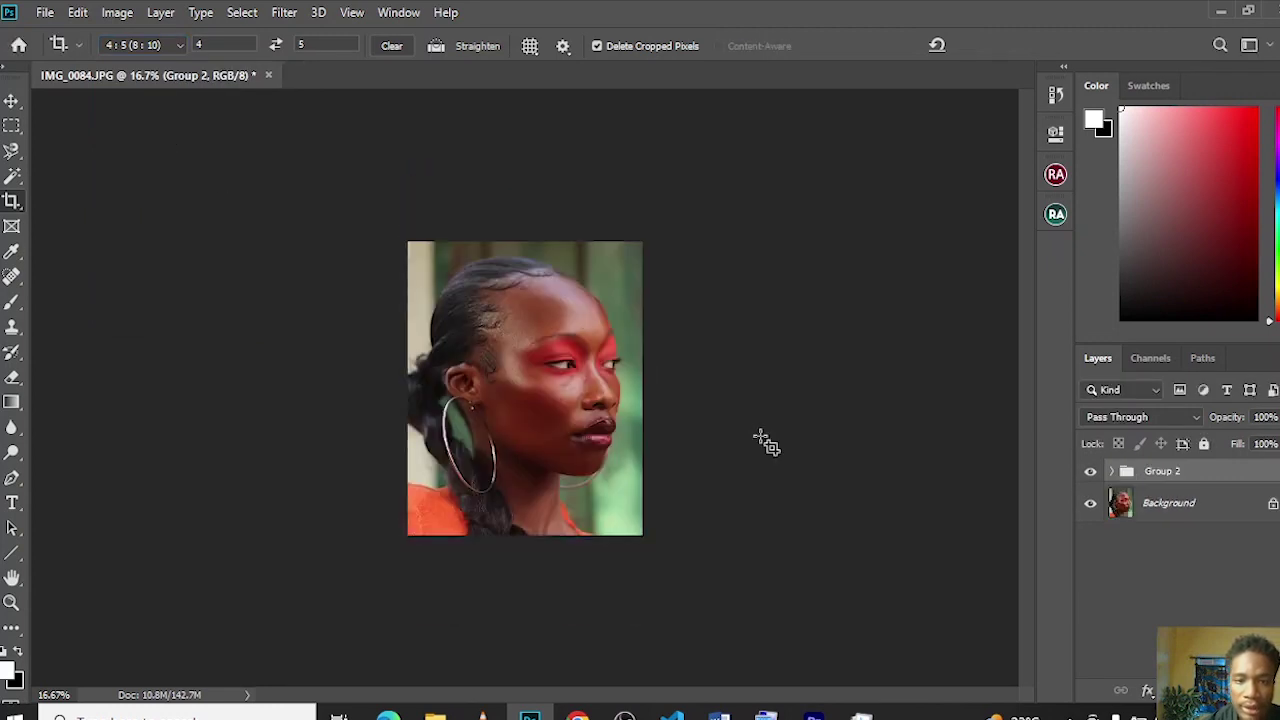
{"action": "key", "text": "h"}
{"action": "key", "text": "ctrl+plus"}
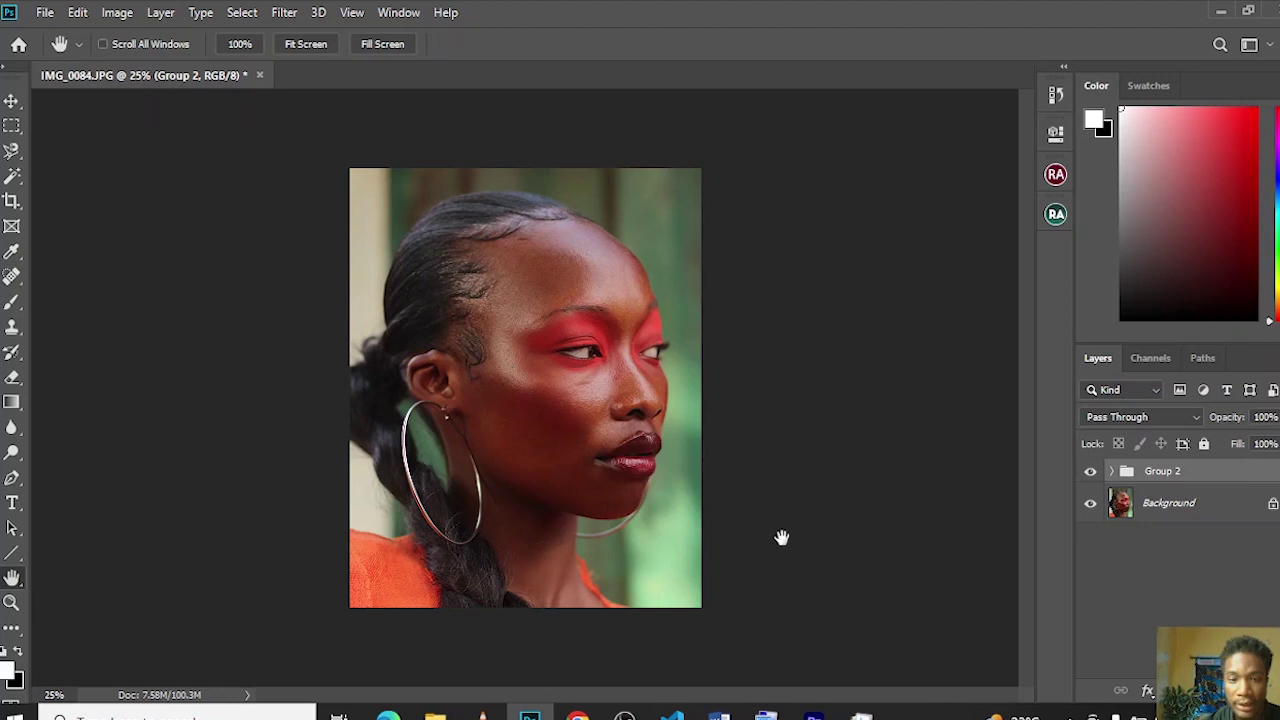
Step: Open the Save for Web (Legacy) export settings and keep JPEG as the file format
{"action": "left_click", "coordinate": [46, 14]}
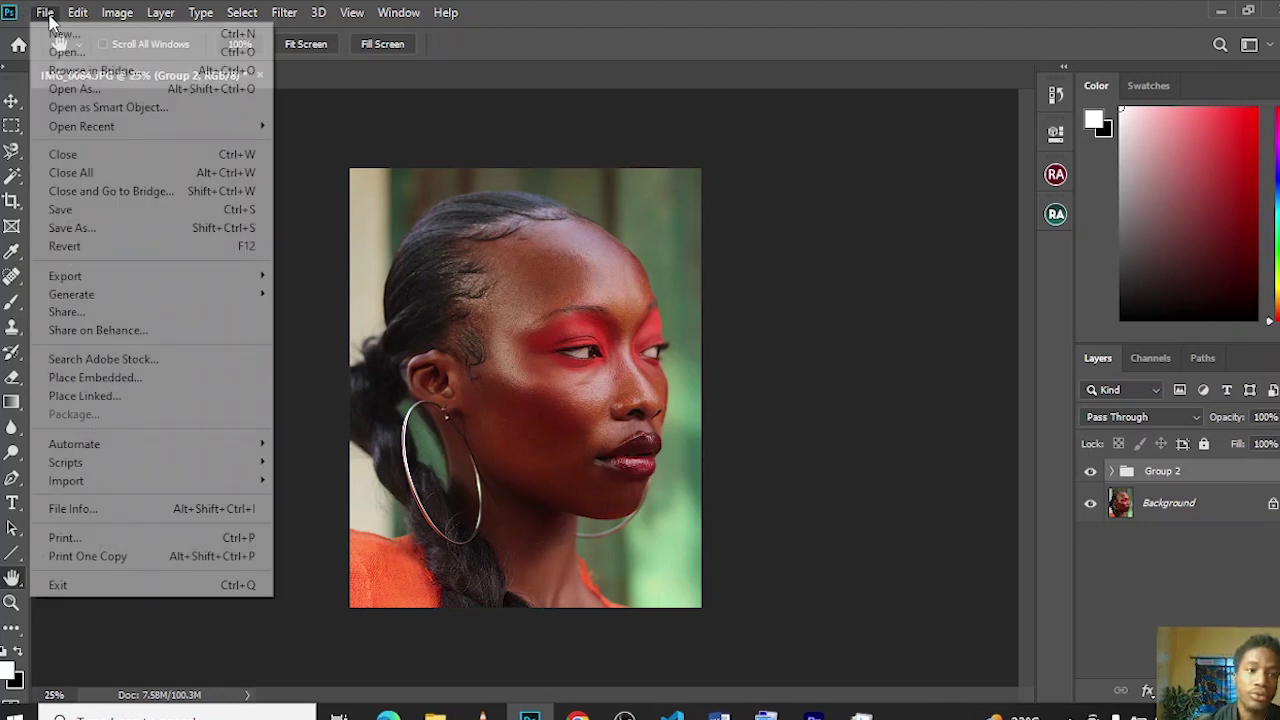
{"action": "mouse_move", "coordinate": [192, 277]}
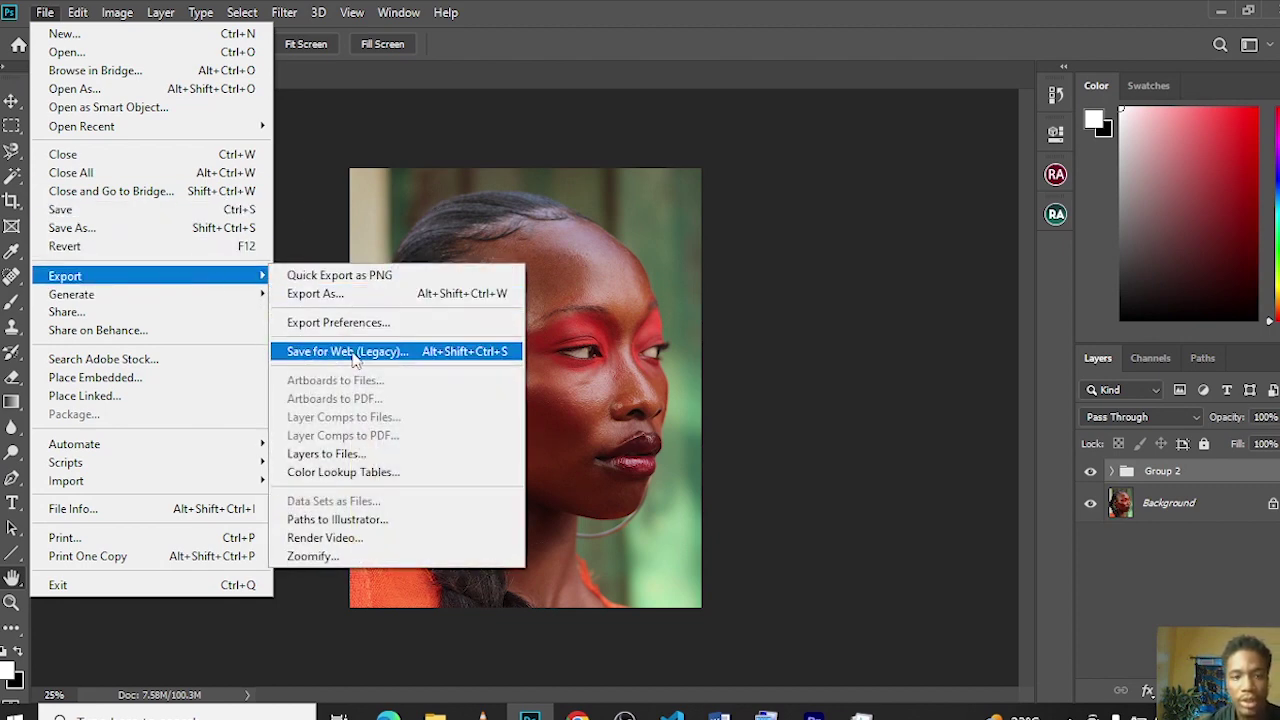
{"action": "left_click", "coordinate": [355, 355]}
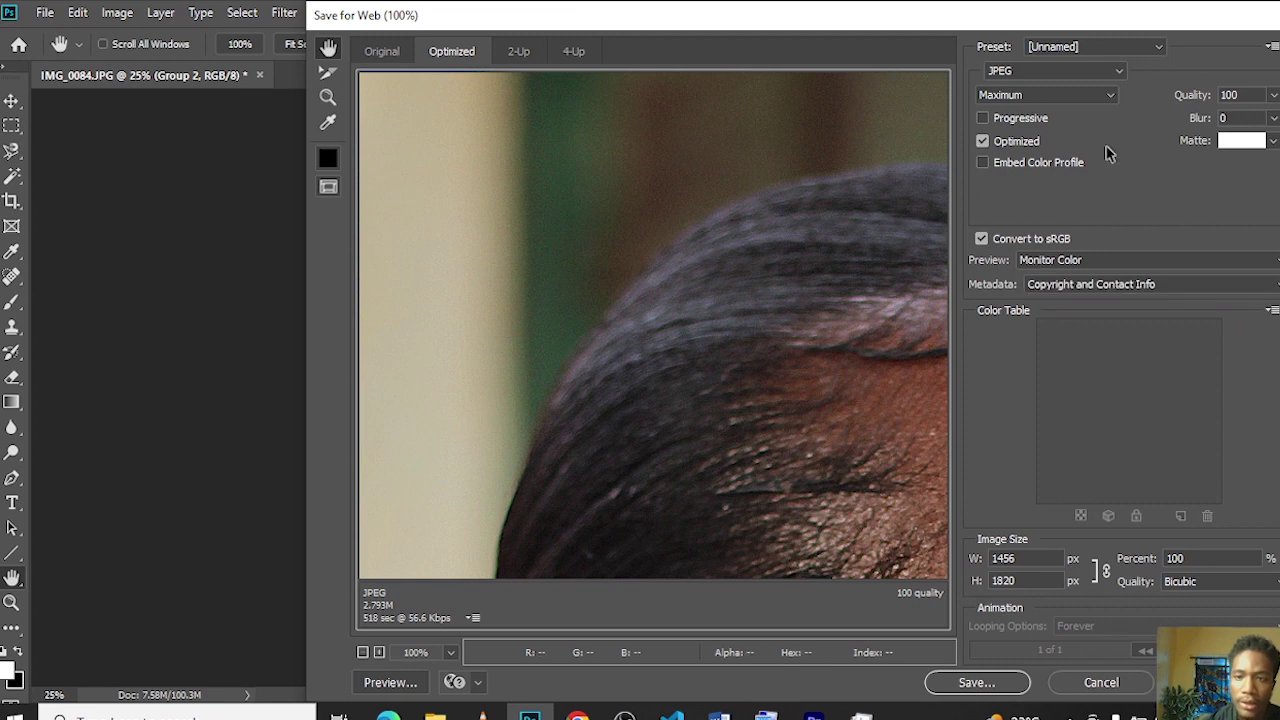
{"action": "left_click_drag", "start_coordinate": [1028, 20], "coordinate": [887, 25]}
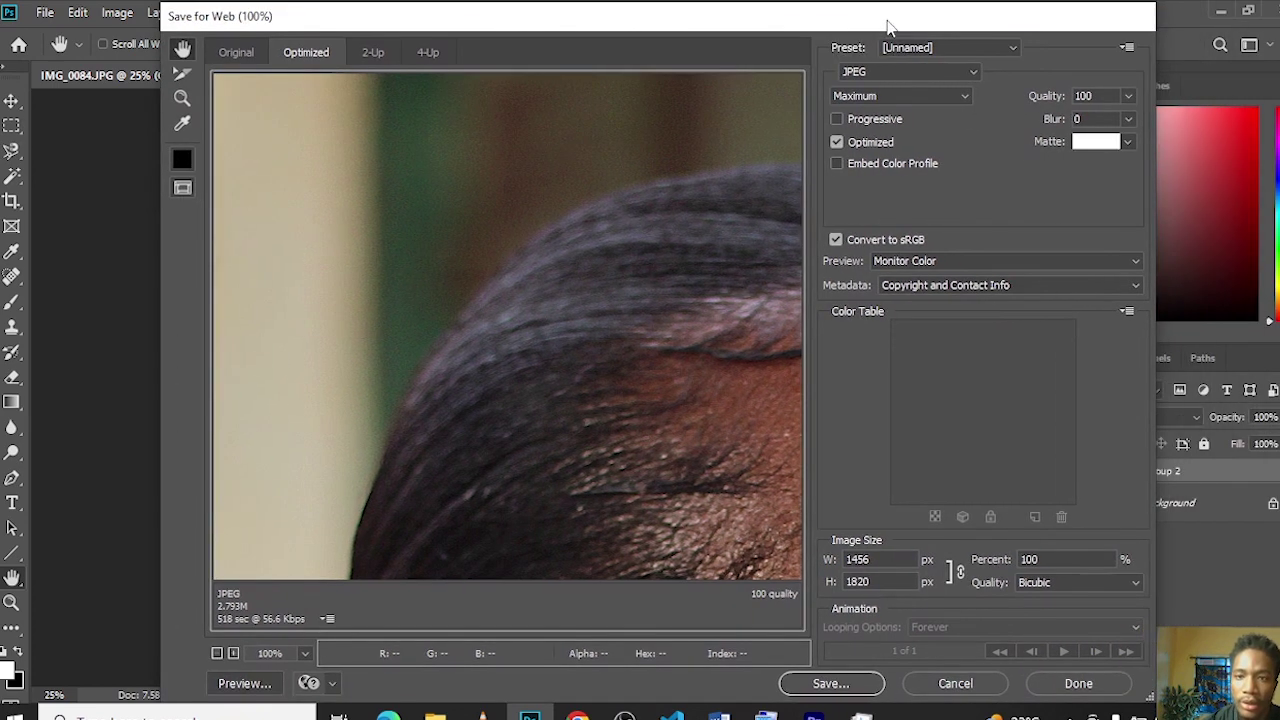
{"action": "left_click", "coordinate": [970, 75]}
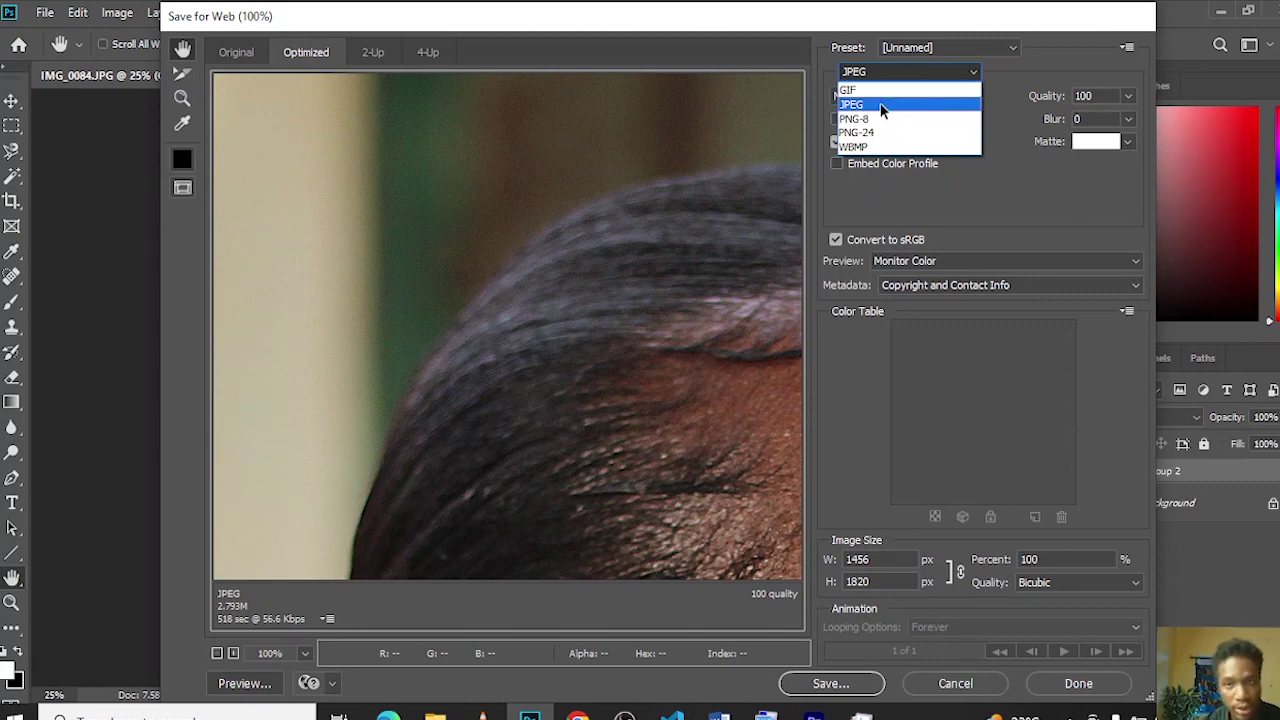
{"action": "left_click", "coordinate": [1015, 180]}
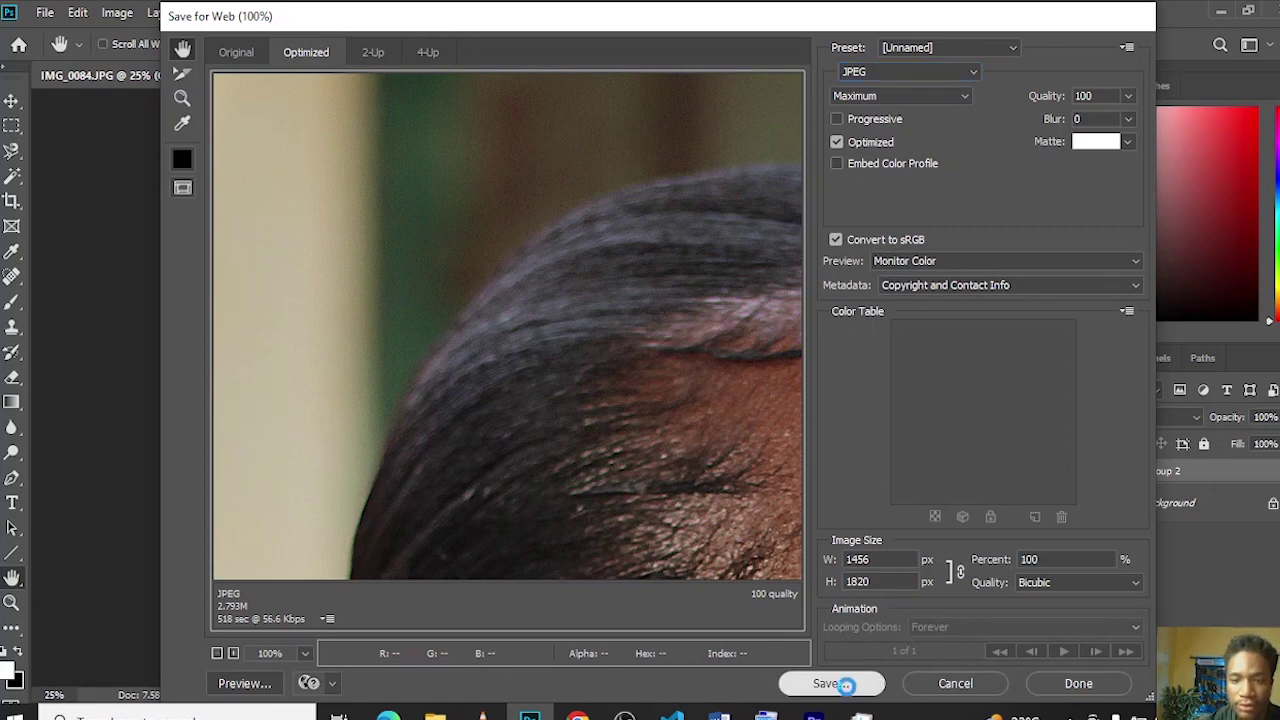
Step: Save the optimized image to the Desktop with the file name IMG_0084
{"action": "left_click", "coordinate": [847, 688]}
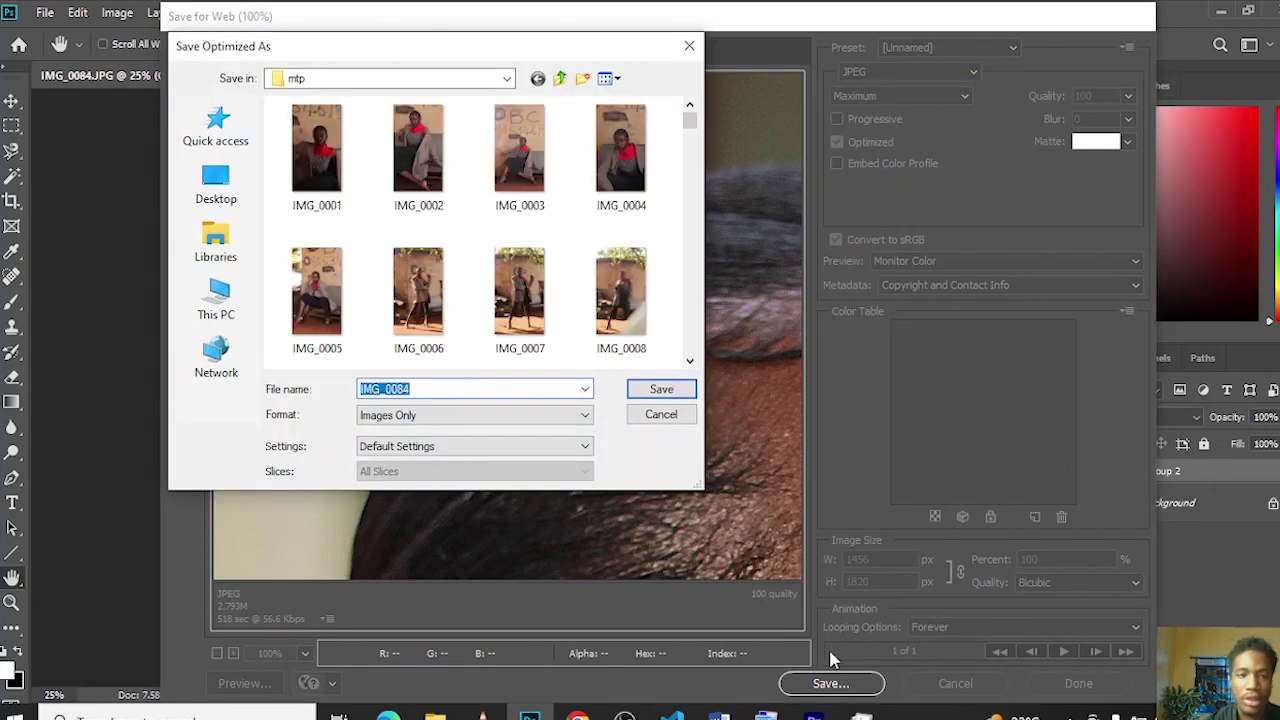
{"action": "left_click", "coordinate": [215, 185]}
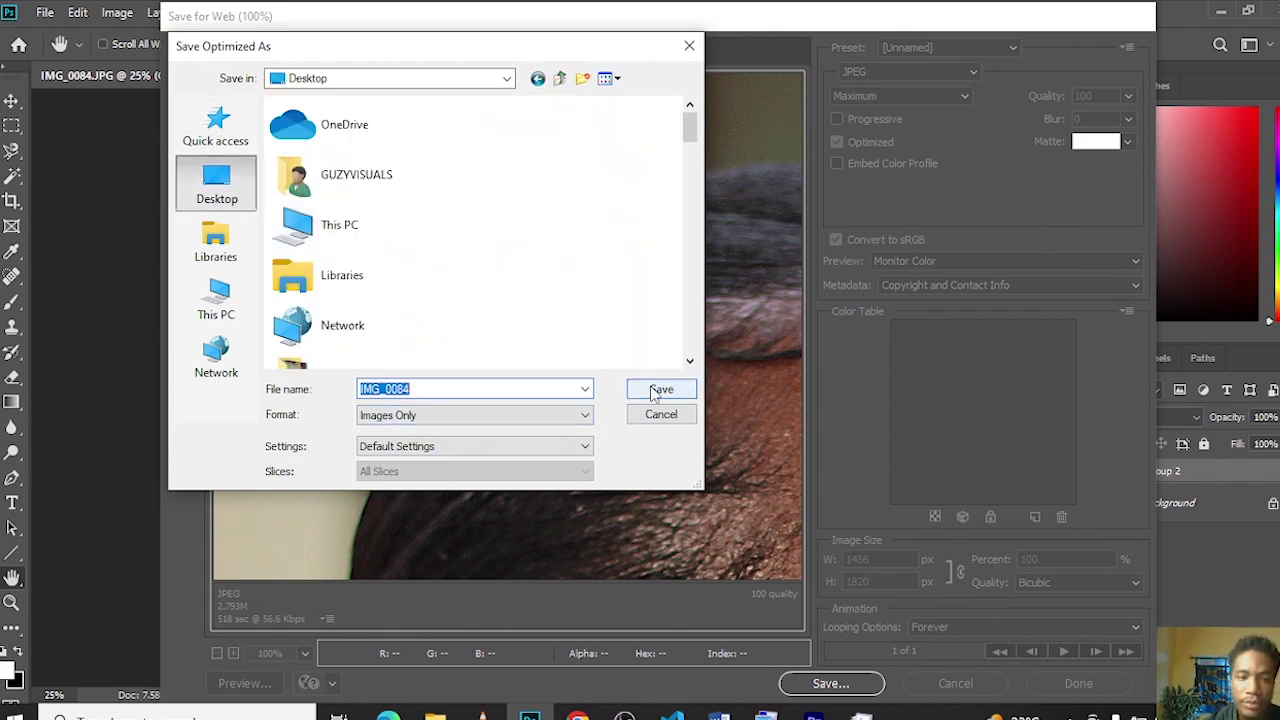
{"action": "left_click", "coordinate": [506, 388]}
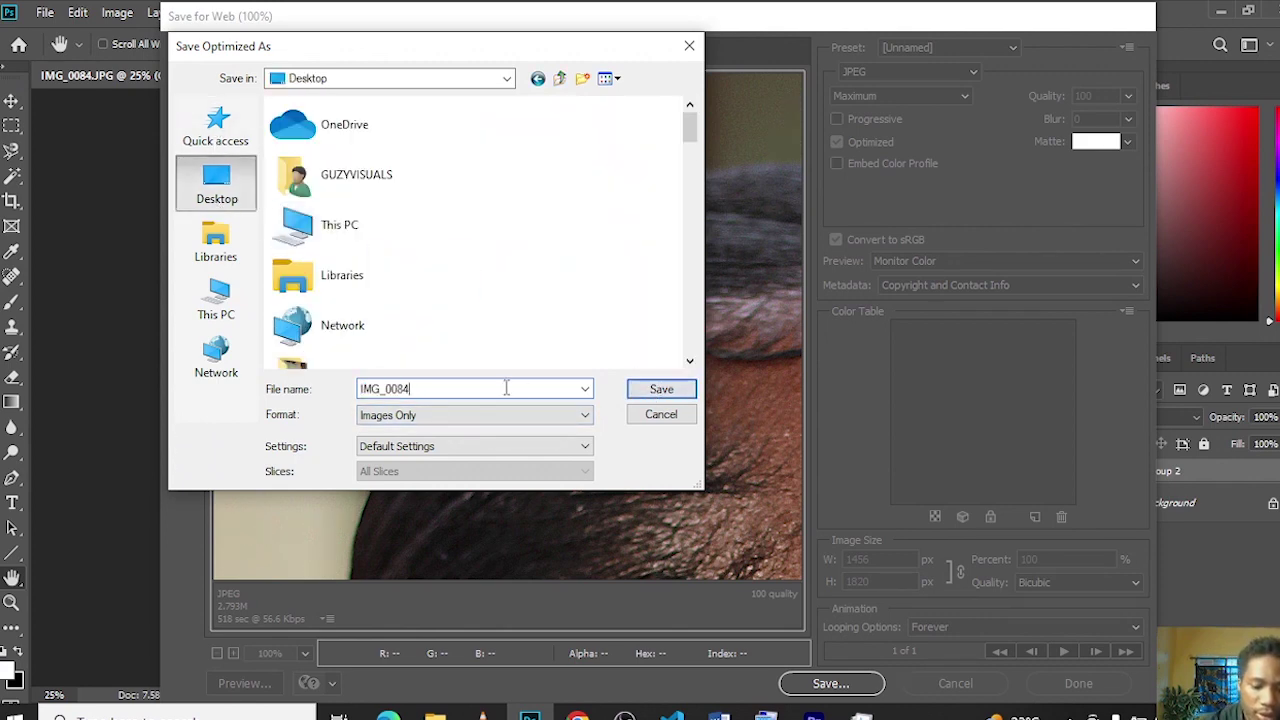
{"action": "key", "text": "Return"}
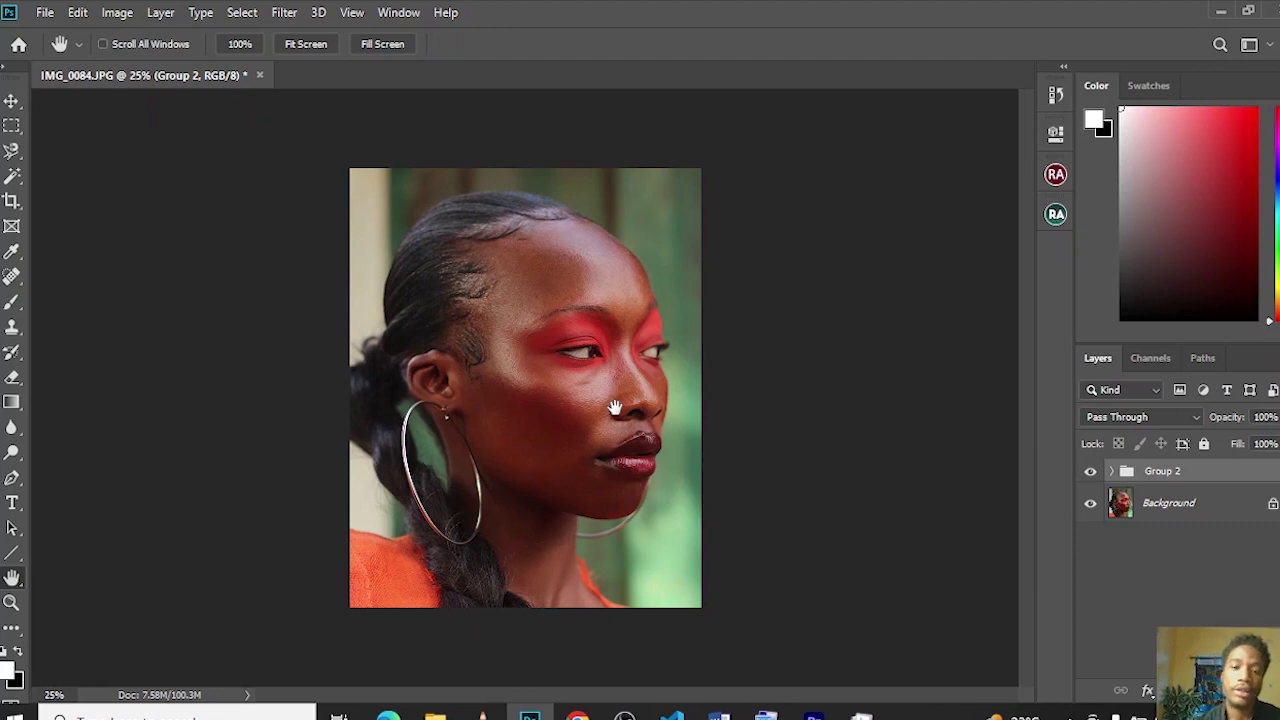
Step: Inspect the skin texture of the cropped portrait up close and compare it with the original by toggling Group 2
{"action": "scroll", "coordinate": [615, 408], "scroll_direction": "up", "scroll_amount": 3}
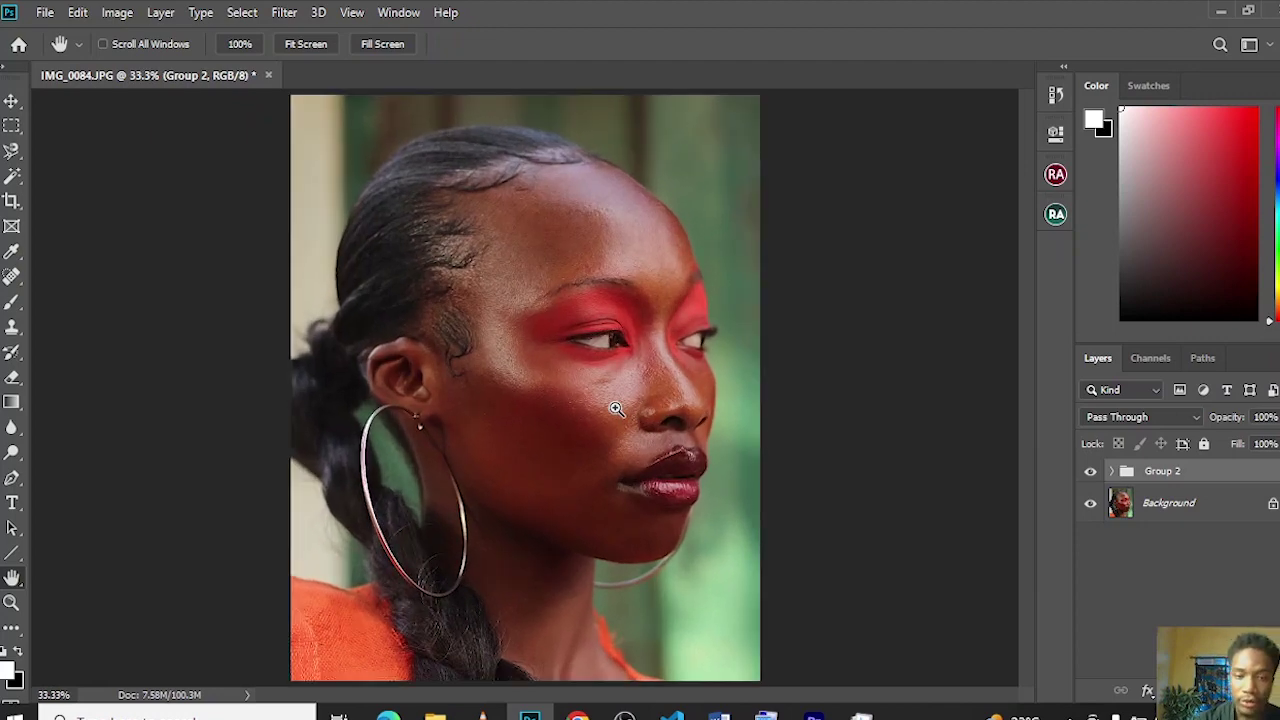
{"action": "scroll", "coordinate": [615, 408], "scroll_direction": "up", "scroll_amount": 1}
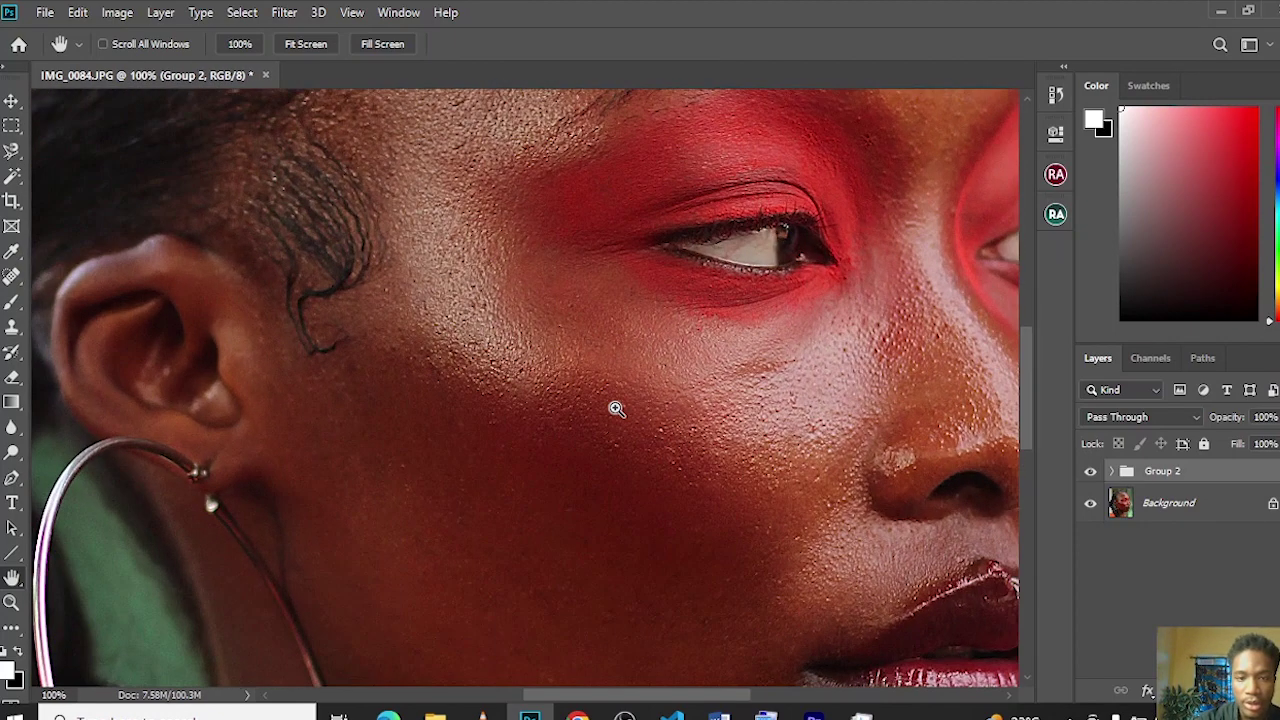
{"action": "scroll", "coordinate": [615, 408], "scroll_direction": "down", "scroll_amount": 3}
{"action": "scroll", "coordinate": [615, 408], "scroll_direction": "up", "scroll_amount": 4}
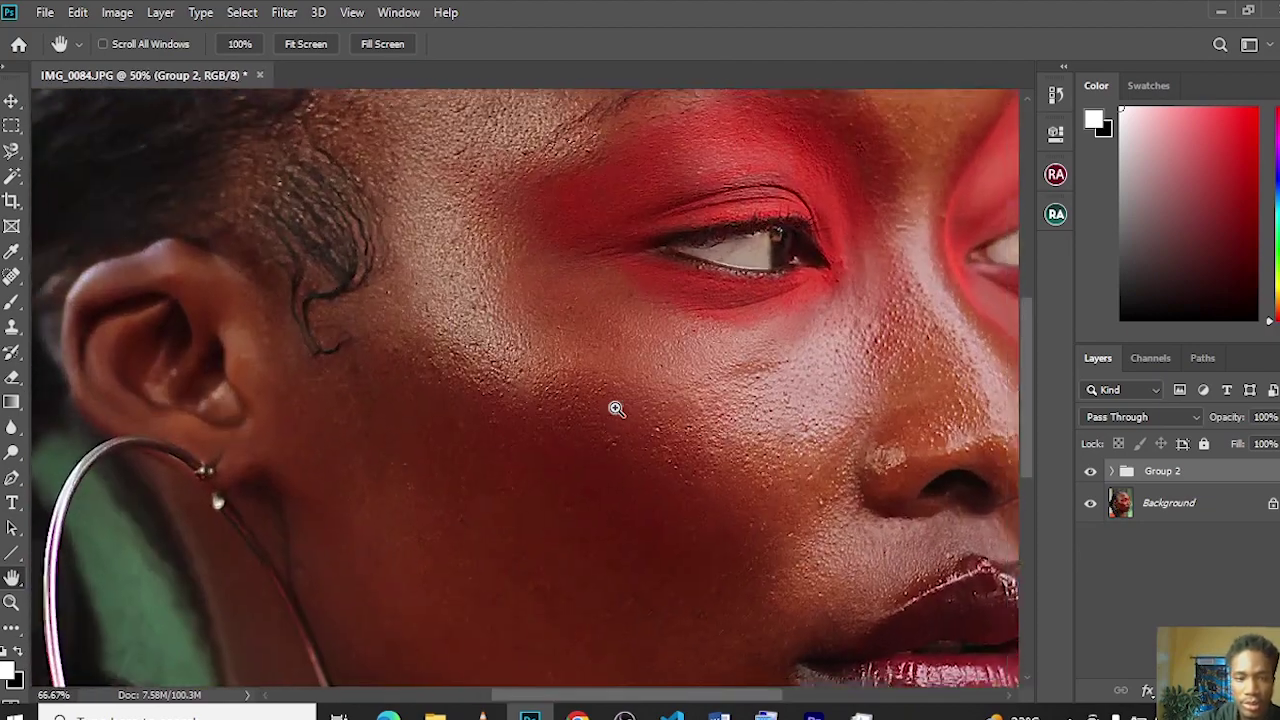
{"action": "scroll", "coordinate": [615, 408], "scroll_direction": "down", "scroll_amount": 2}
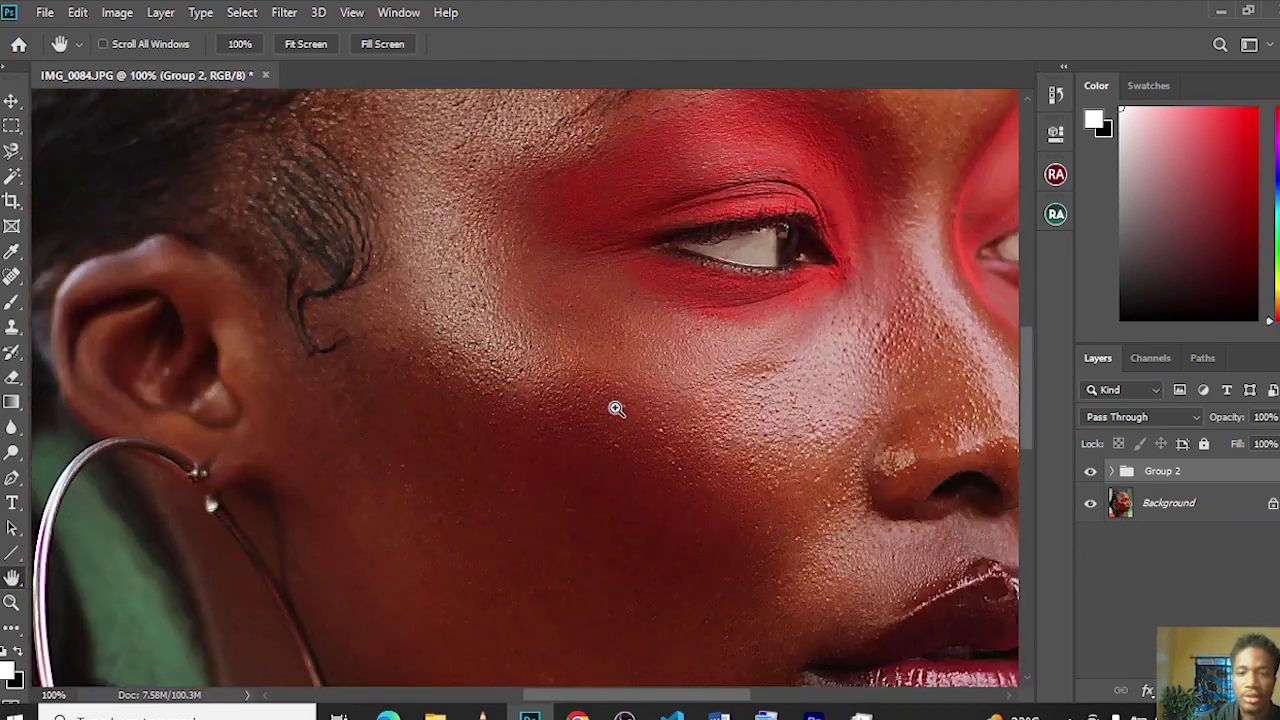
{"action": "left_click_drag", "start_coordinate": [766, 500], "coordinate": [677, 491]}
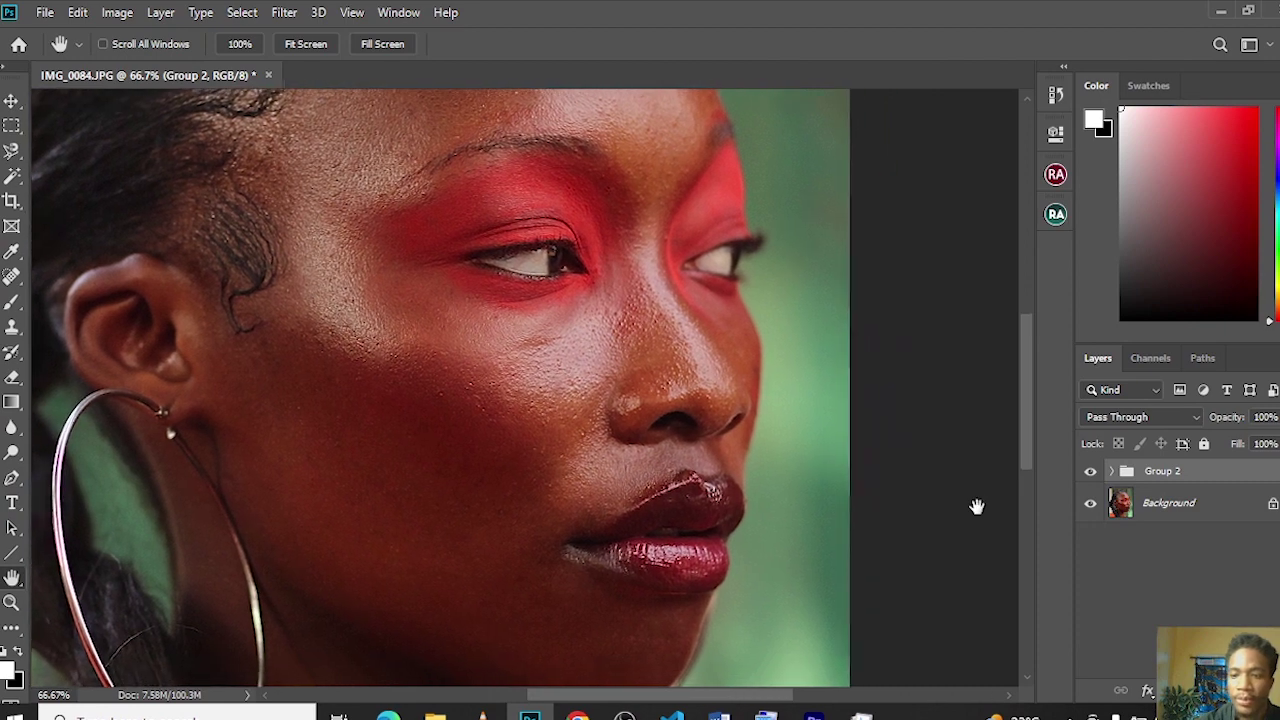
{"action": "left_click", "coordinate": [1091, 474]}
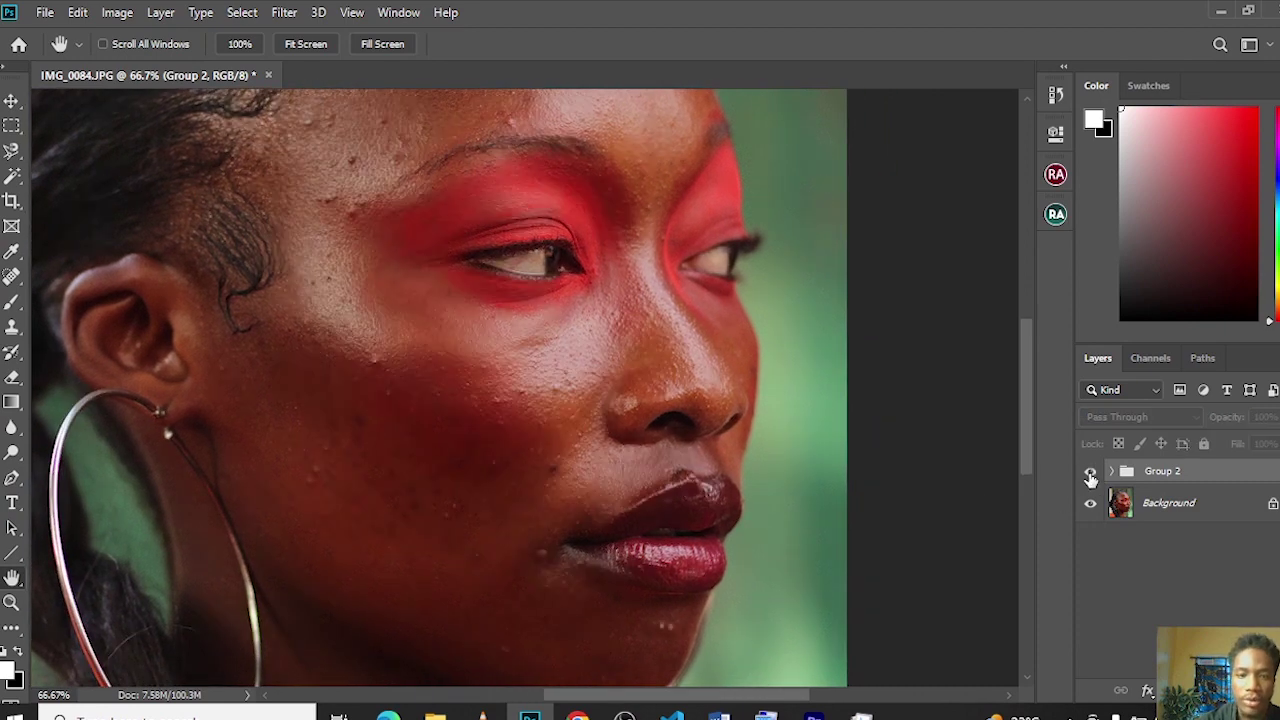
{"action": "left_click", "coordinate": [1091, 474]}
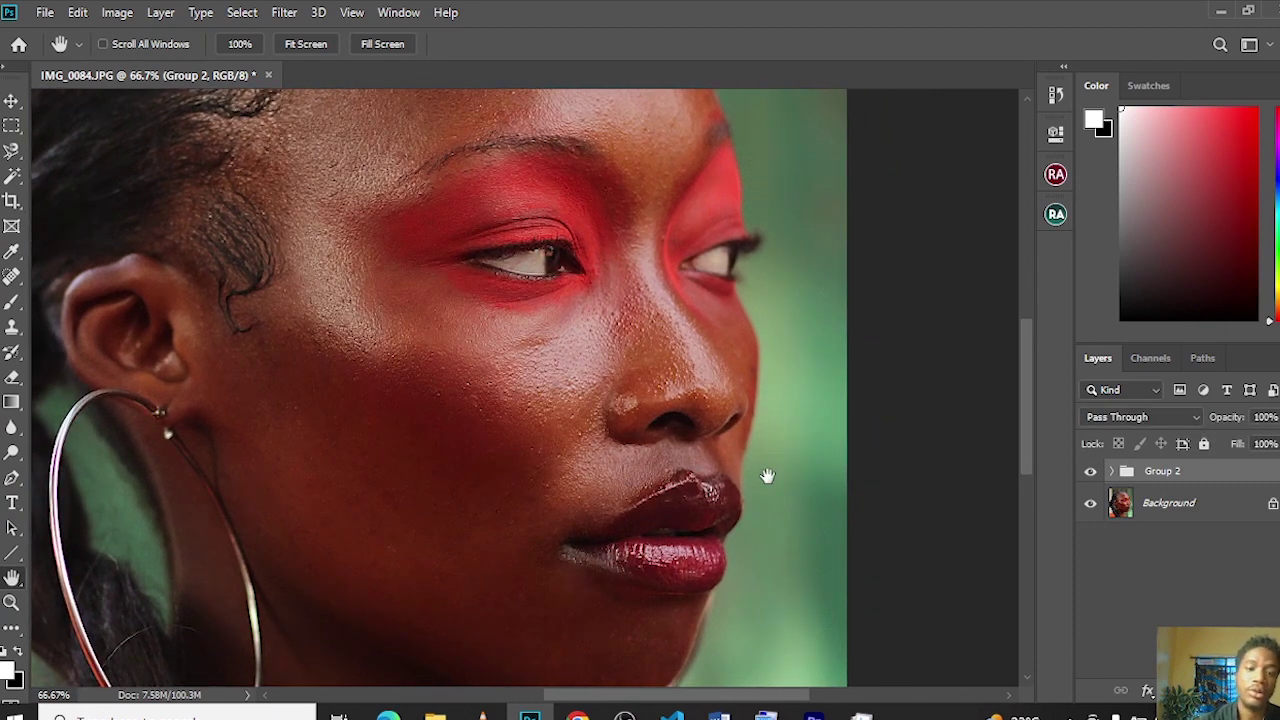
{"action": "key", "text": "ctrl+minus"}
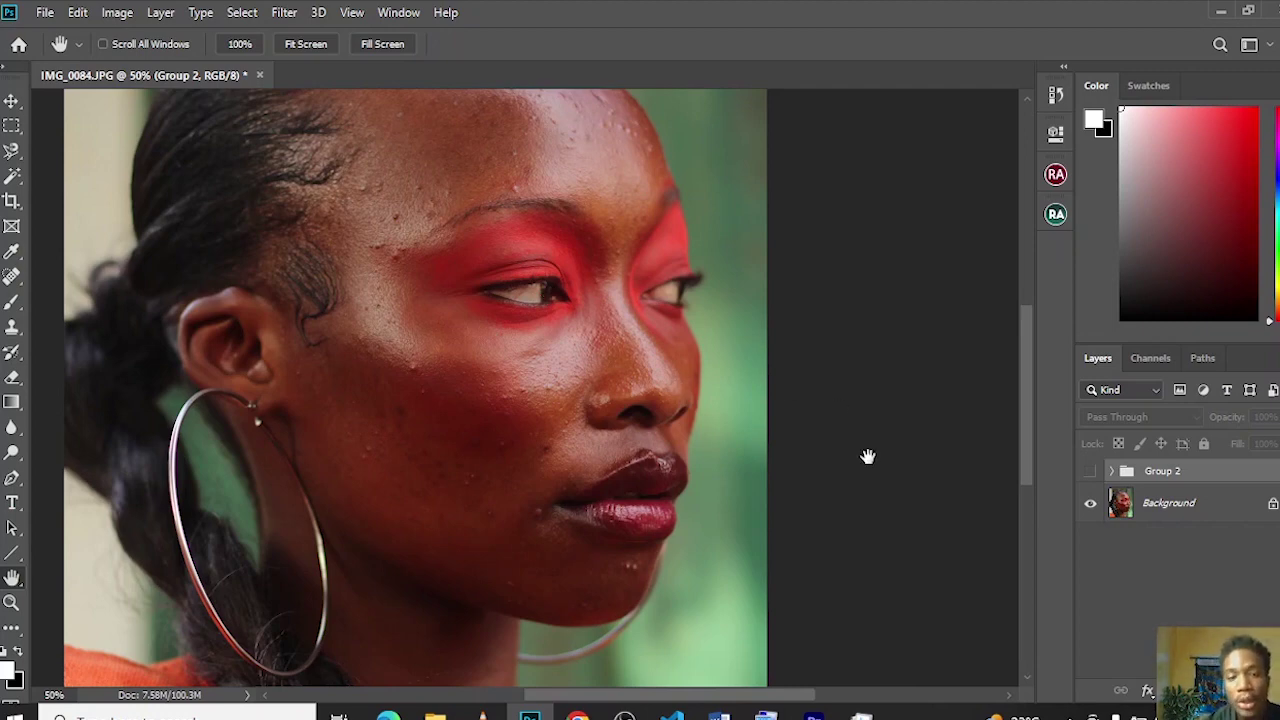
{"action": "left_click", "coordinate": [1090, 472]}
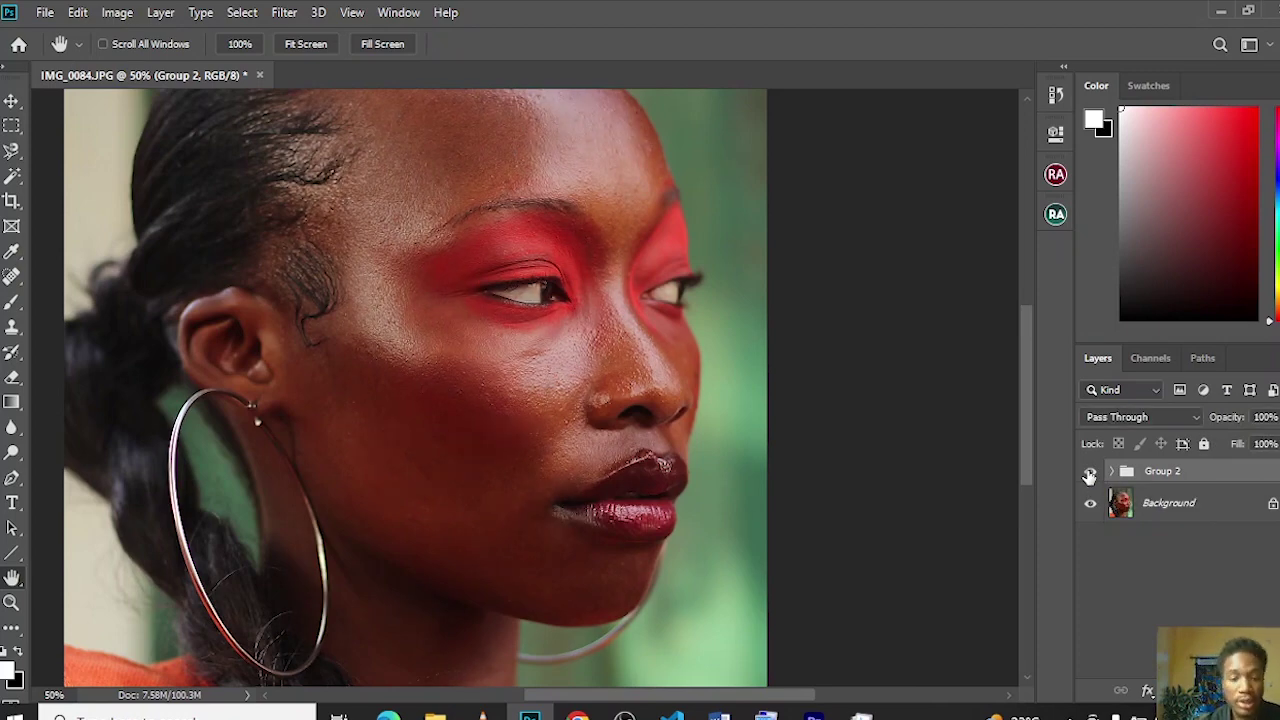
{"action": "key", "text": "ctrl+minus"}
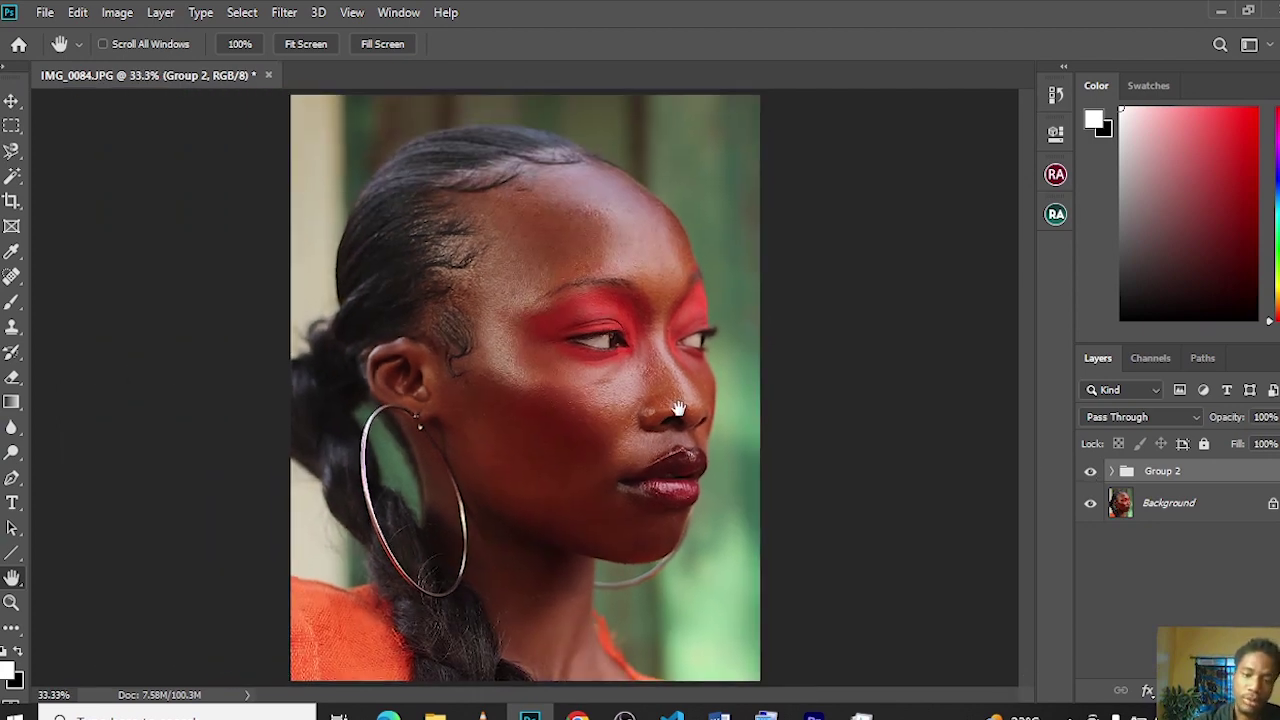